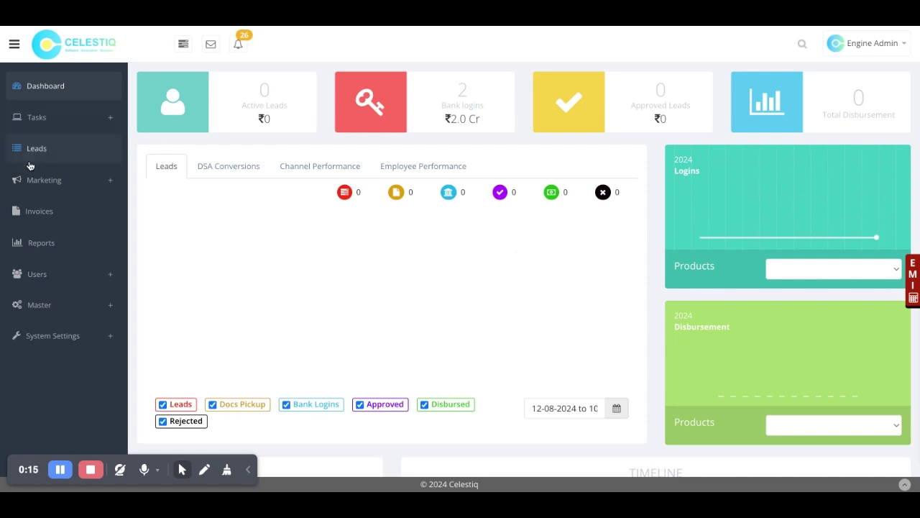
# Step: Go from the dashboard to the Leads page from the left sidebar
pyautogui.click(51, 154)
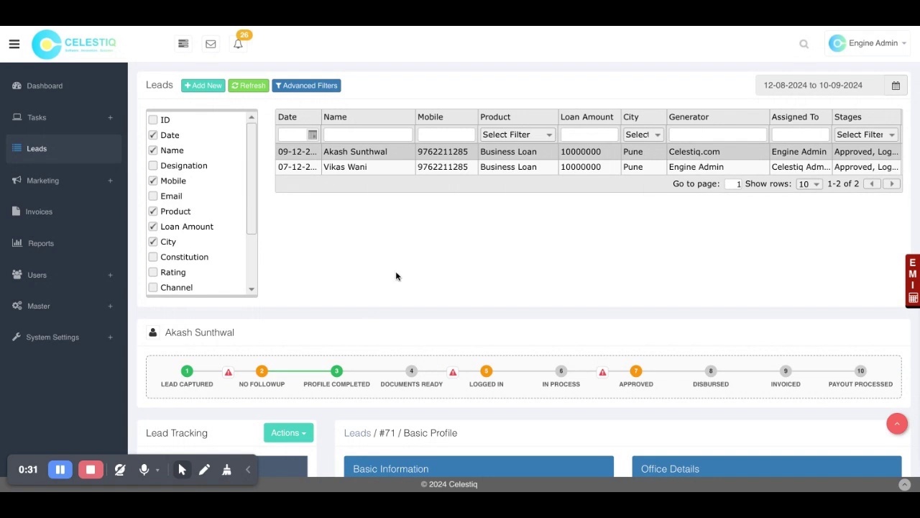
# Step: Start a new lead with + Add New and focus the Company Name field
pyautogui.click(206, 88)
pyautogui.click(308, 134)
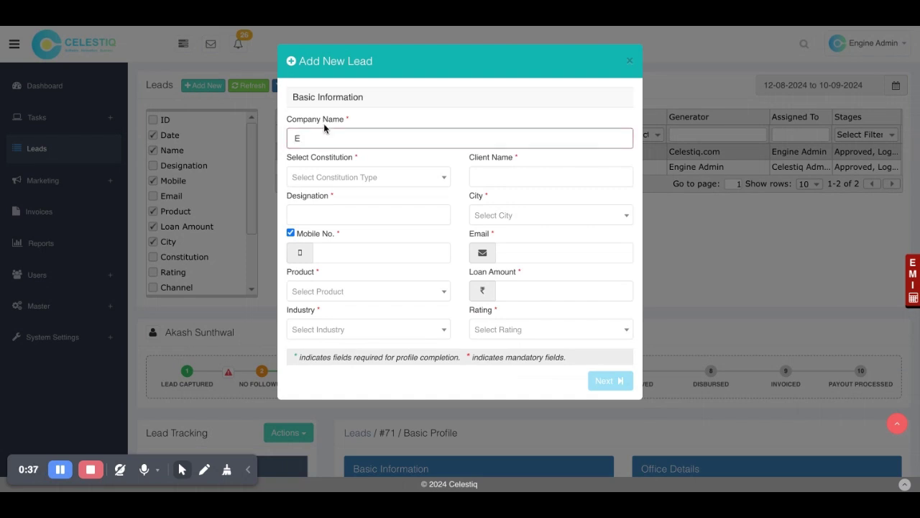
# Step: Enter company Celestiq Datatech Private Limited, constitution Private Limited Co., the client's name, and Director
pyautogui.click(327, 140)
pyautogui.write('Celestiq Datatech Private Limited')
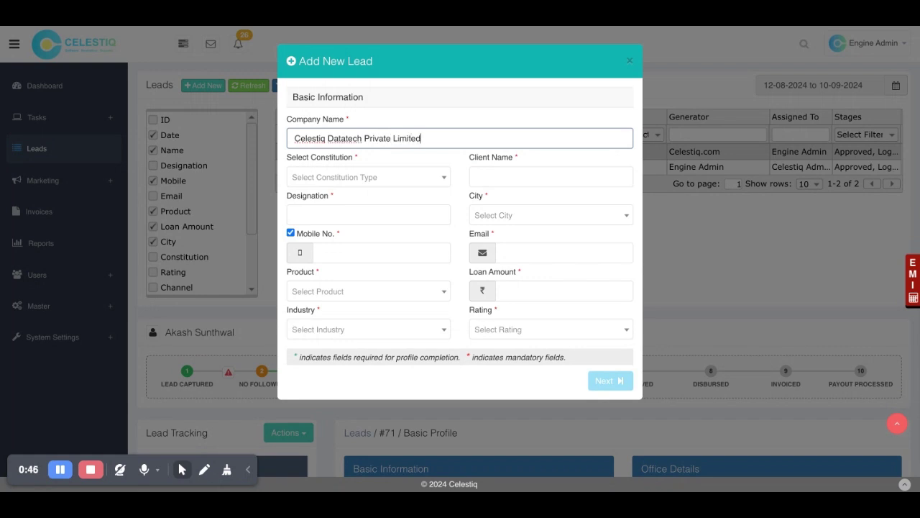
pyautogui.click(335, 175)
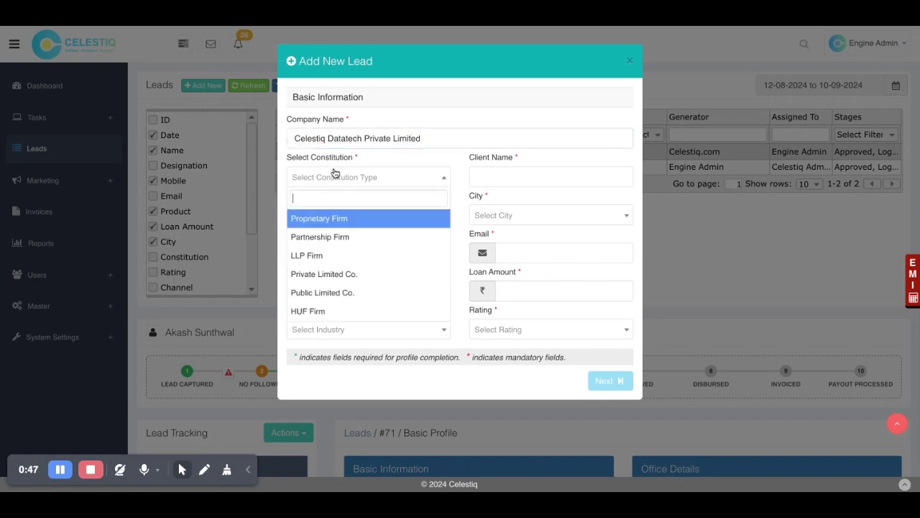
pyautogui.click(345, 282)
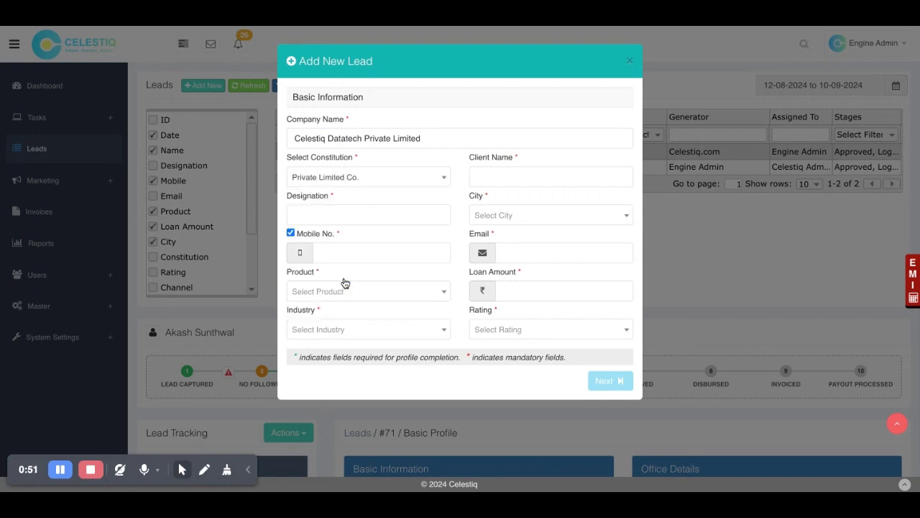
pyautogui.click(530, 172)
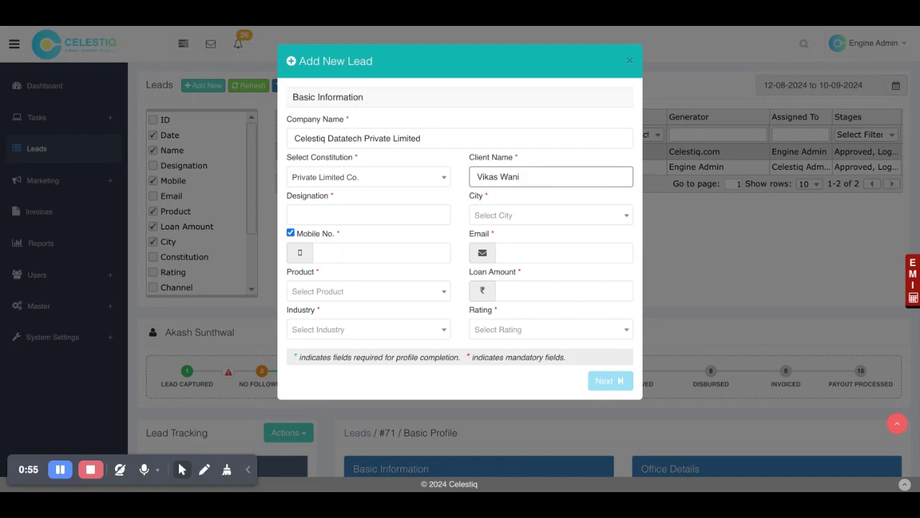
pyautogui.click(315, 217)
pyautogui.click(345, 230)
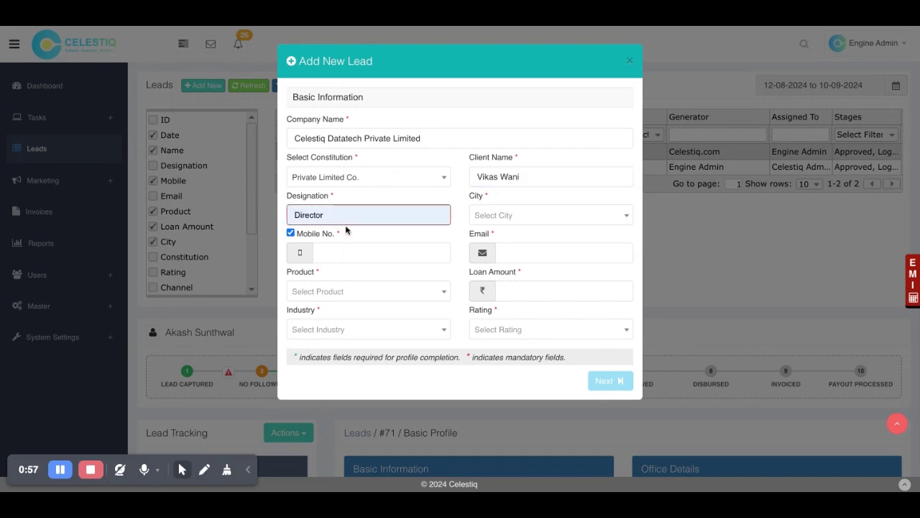
# Step: Set the city to Pune and enter the client's mobile number and e-mail
pyautogui.click(533, 224)
pyautogui.write('pune')
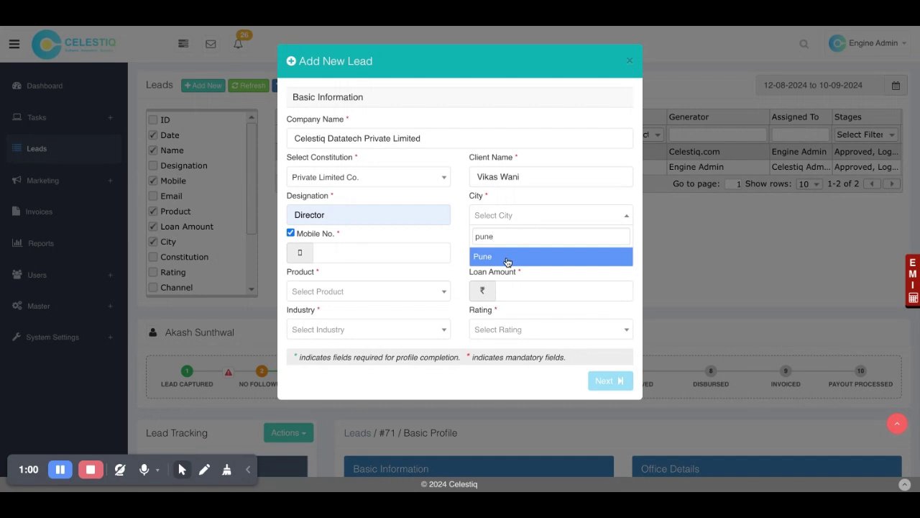
pyautogui.click(507, 259)
pyautogui.click(377, 254)
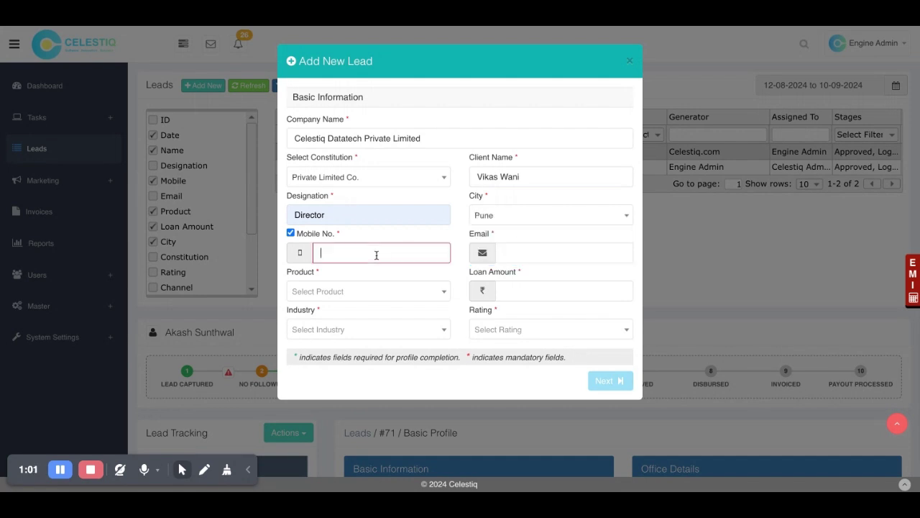
pyautogui.click(548, 254)
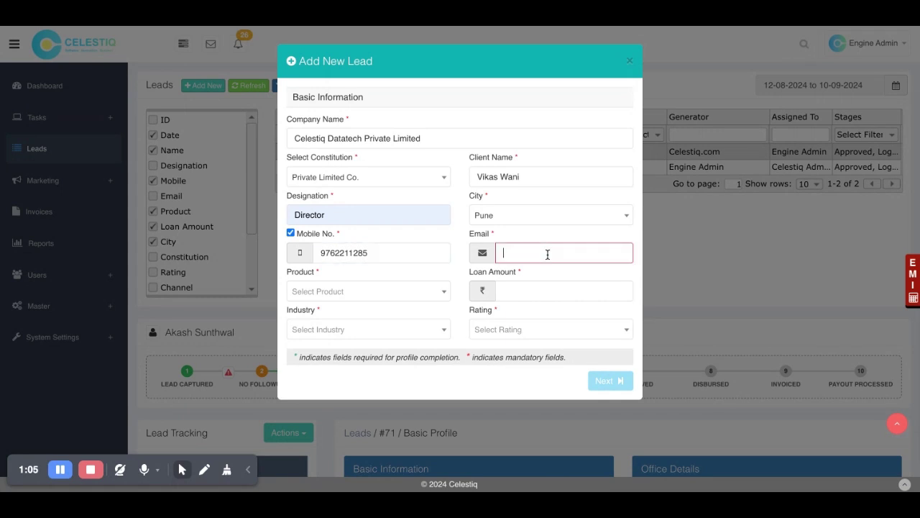
# Step: Choose Mortgage Loan as the product with a loan amount of 10000000
pyautogui.click(344, 295)
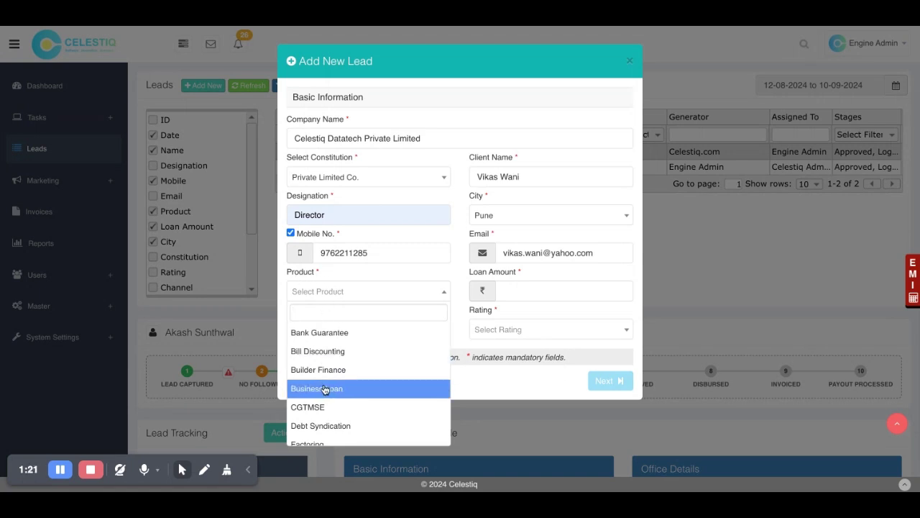
pyautogui.scroll(-2, 330, 413)
pyautogui.scroll(-3, 332, 421)
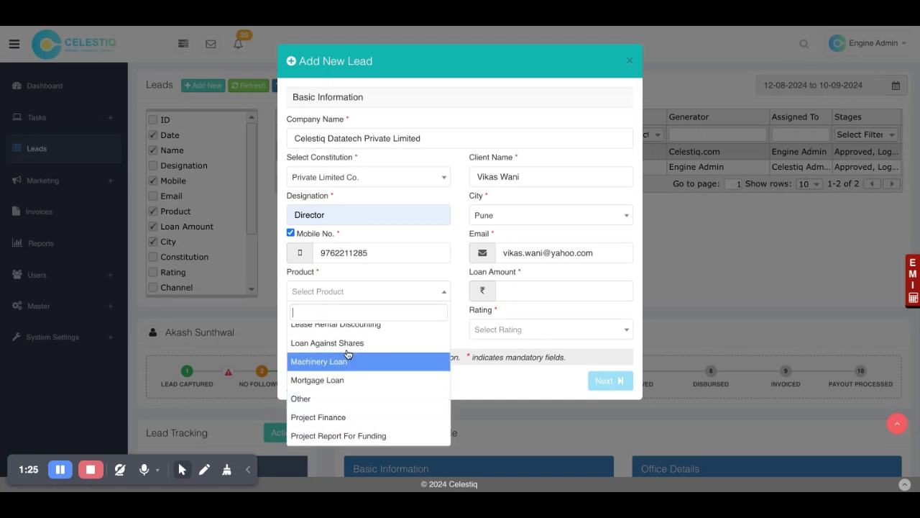
pyautogui.scroll(3, 352, 343)
pyautogui.scroll(1, 351, 343)
pyautogui.scroll(-3, 350, 343)
pyautogui.scroll(-2, 351, 338)
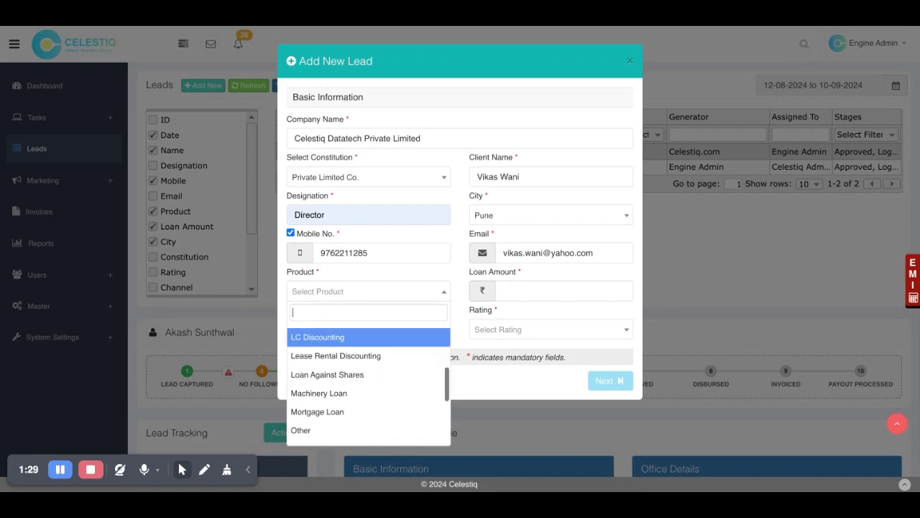
pyautogui.click(351, 413)
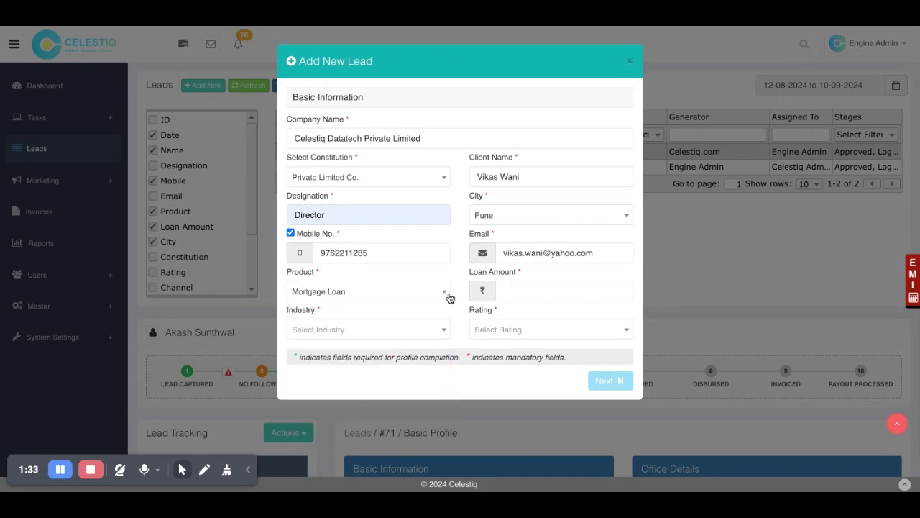
pyautogui.click(535, 293)
pyautogui.write('10000000')
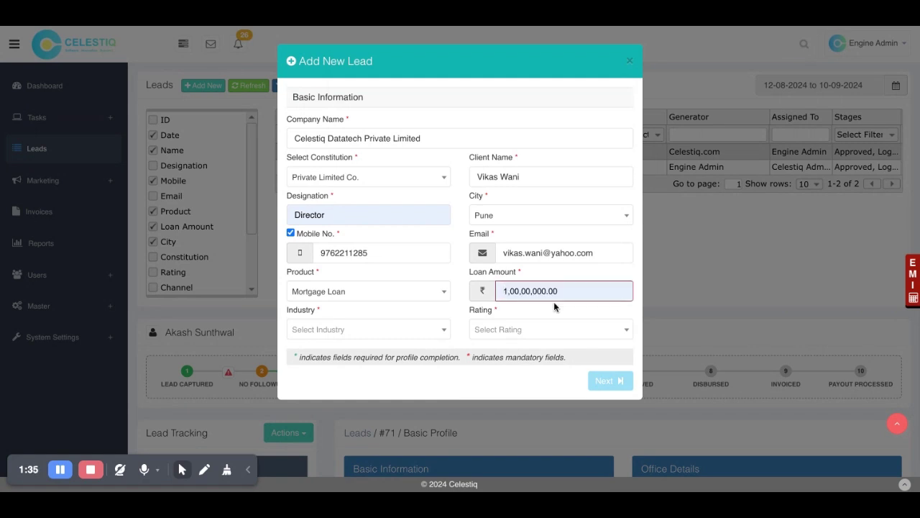
# Step: Set industry to MANUFACTURING and rating to 5 Star, then continue to finance details
pyautogui.click(359, 335)
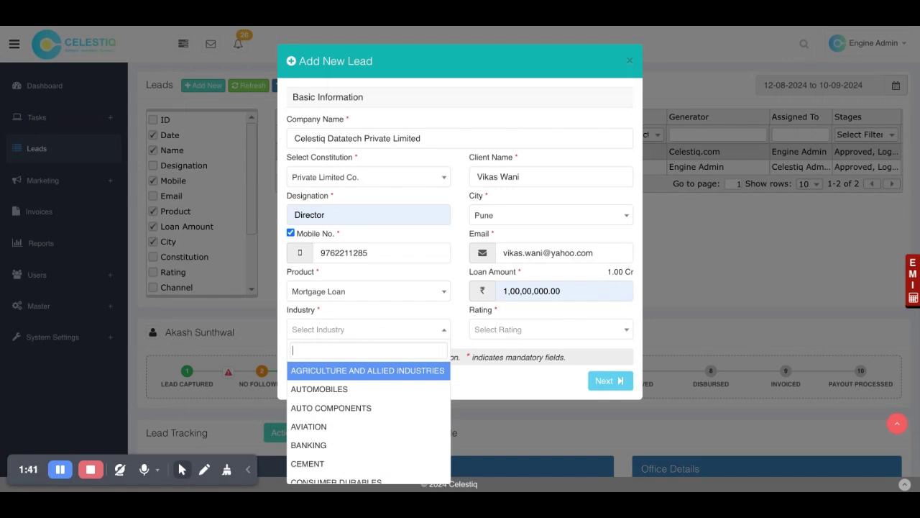
pyautogui.write('man')
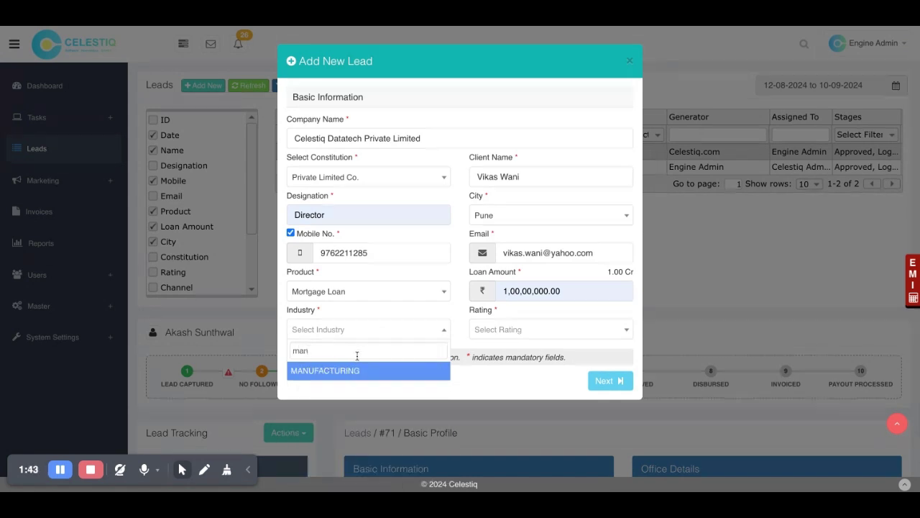
pyautogui.click(355, 373)
pyautogui.click(521, 333)
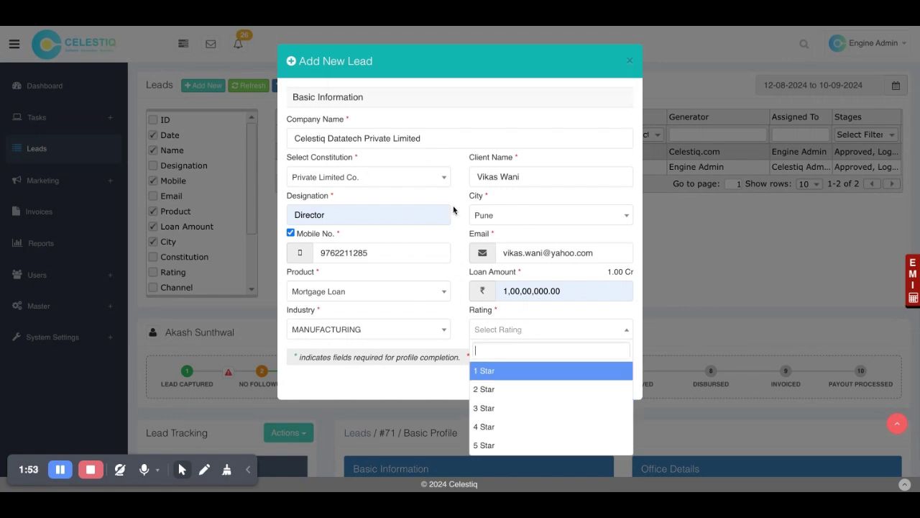
pyautogui.click(503, 445)
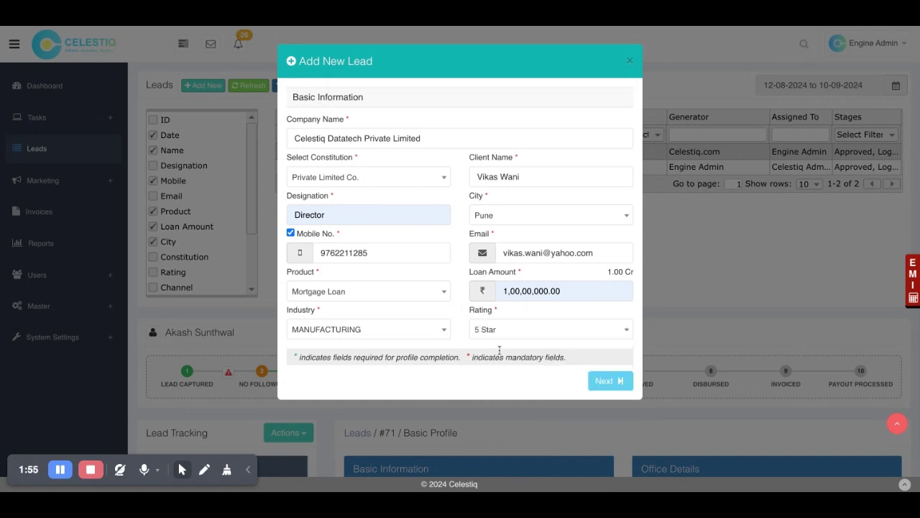
pyautogui.click(603, 379)
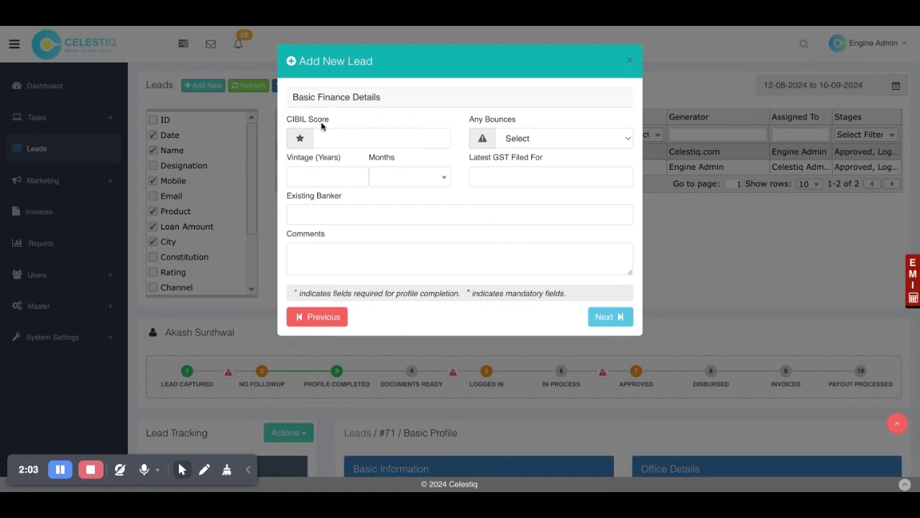
# Step: Set Any Bounces to No, Vintage to 10 years, and latest GST filed to Sep-2024
pyautogui.click(349, 145)
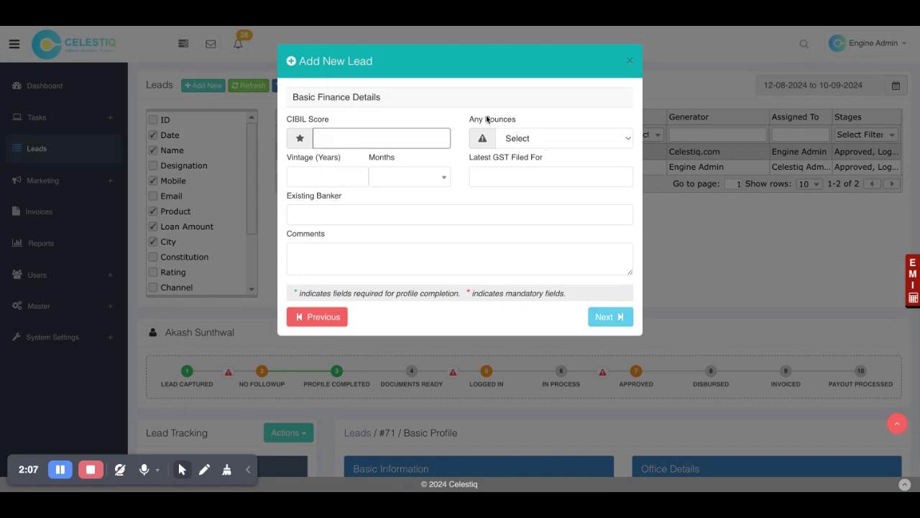
pyautogui.click(535, 143)
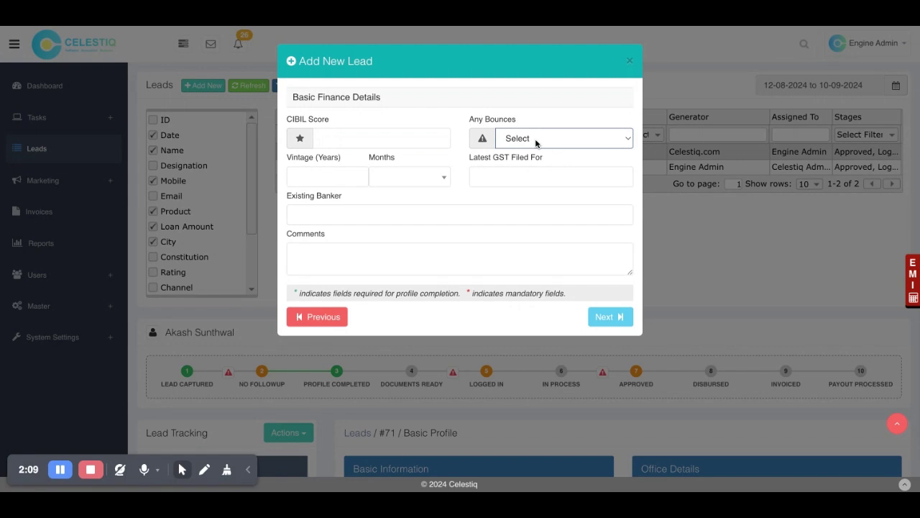
pyautogui.click(526, 139)
pyautogui.click(516, 154)
pyautogui.click(310, 175)
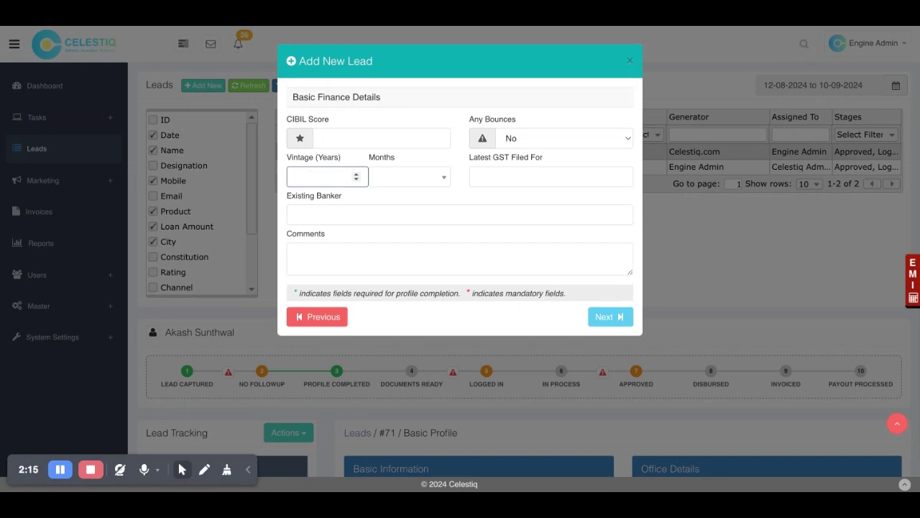
pyautogui.write('10')
pyautogui.click(479, 176)
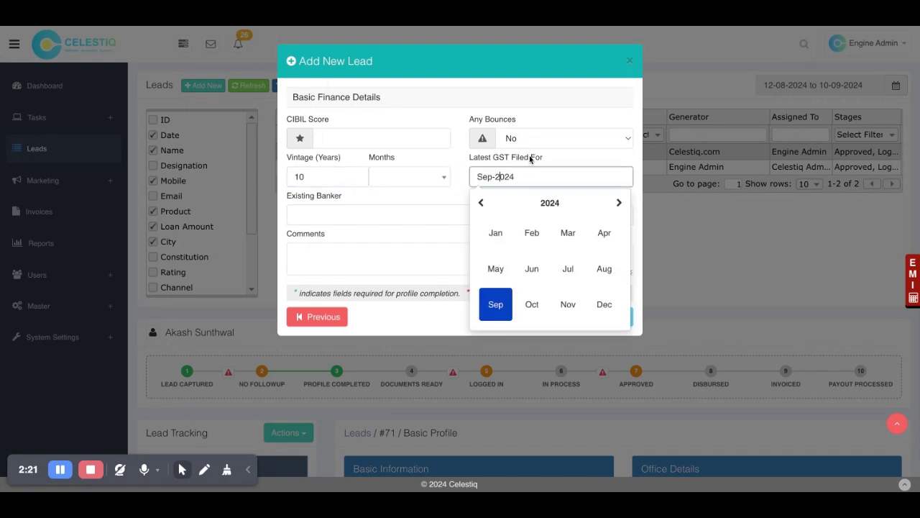
pyautogui.click(401, 200)
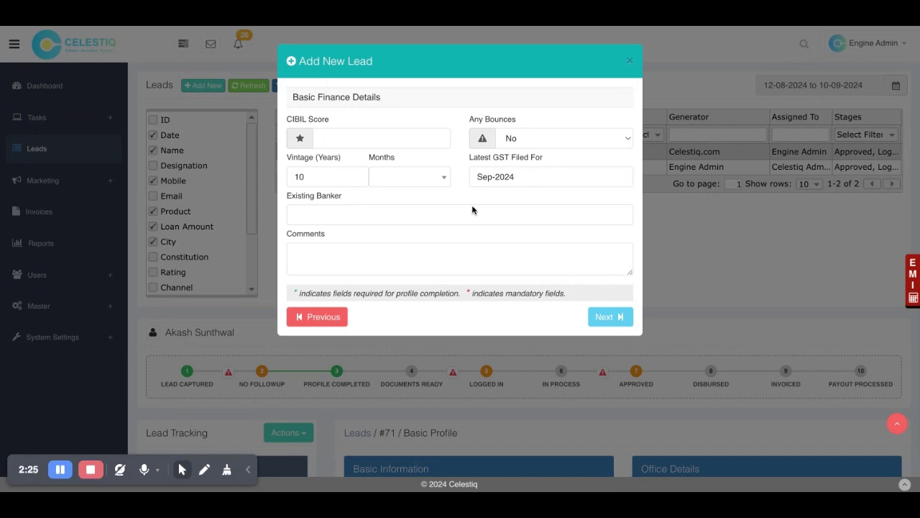
pyautogui.click(599, 315)
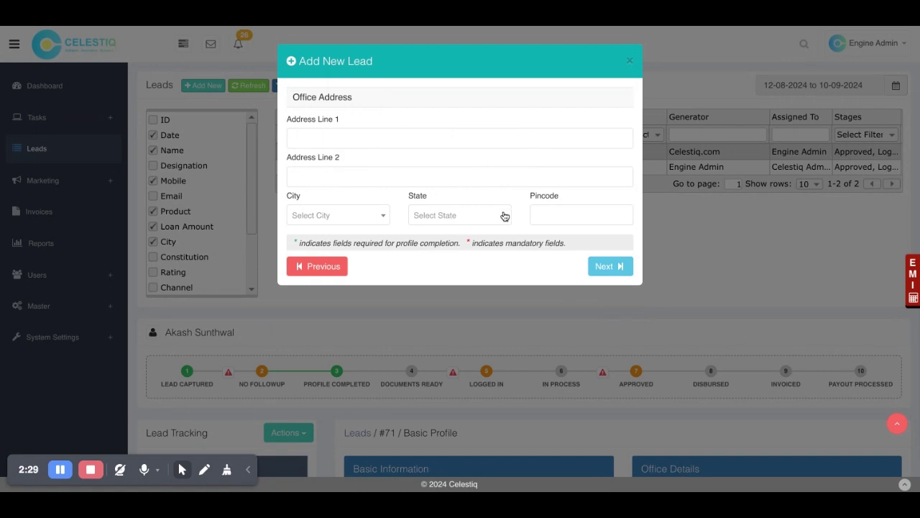
# Step: Skip Office Address and tick directors' photos, ITR, loan documents, PAN, AOA, electricity bills, Certificate of Incorporation
pyautogui.click(606, 269)
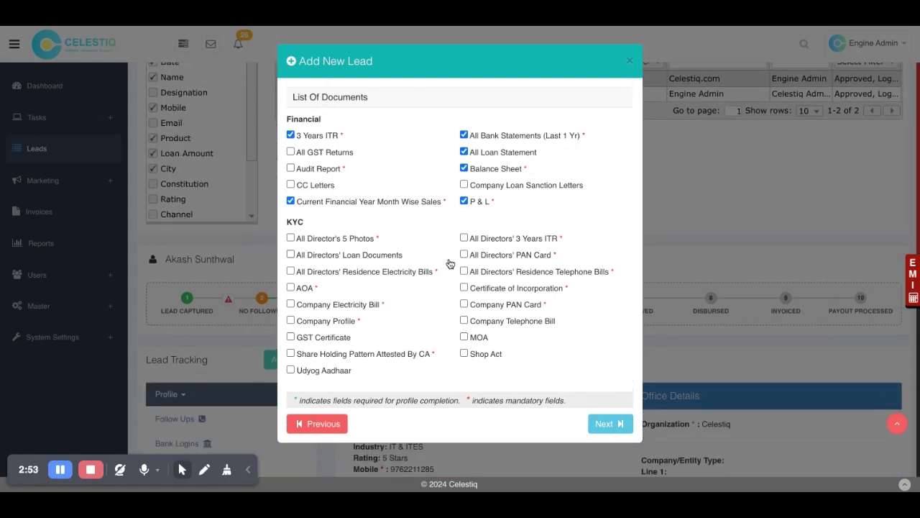
pyautogui.click(371, 238)
pyautogui.click(509, 239)
pyautogui.click(506, 257)
pyautogui.click(346, 256)
pyautogui.click(306, 288)
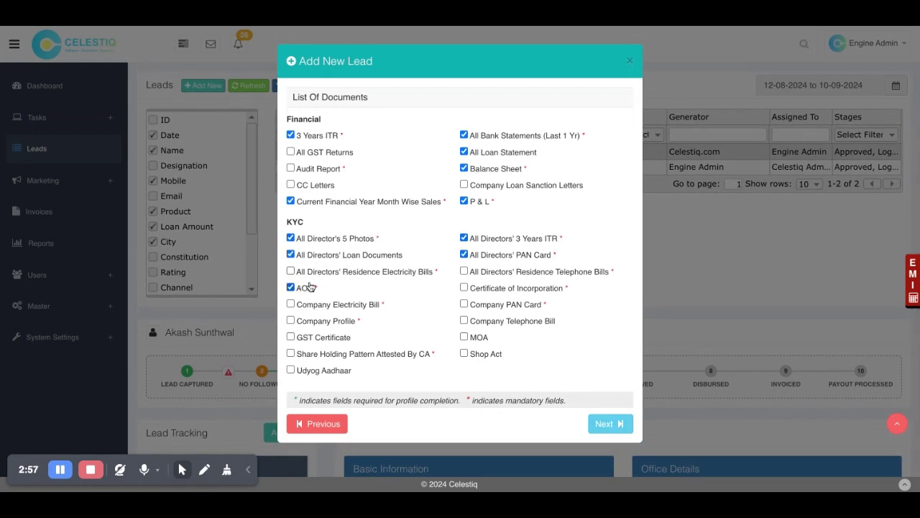
pyautogui.click(342, 276)
pyautogui.click(510, 294)
pyautogui.click(605, 425)
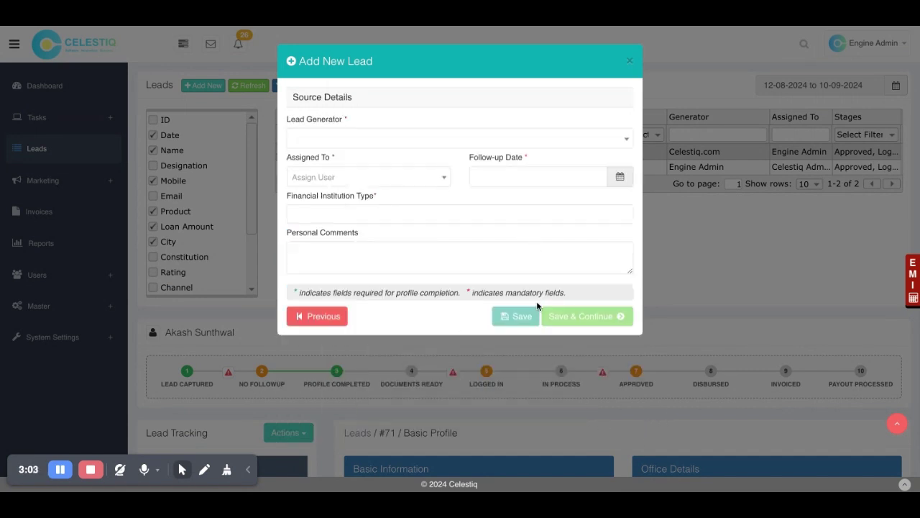
# Step: Set lead generator Celestiq.com, assignee Celestiq Admin, and follow-up date 11-09-2024
pyautogui.click(370, 140)
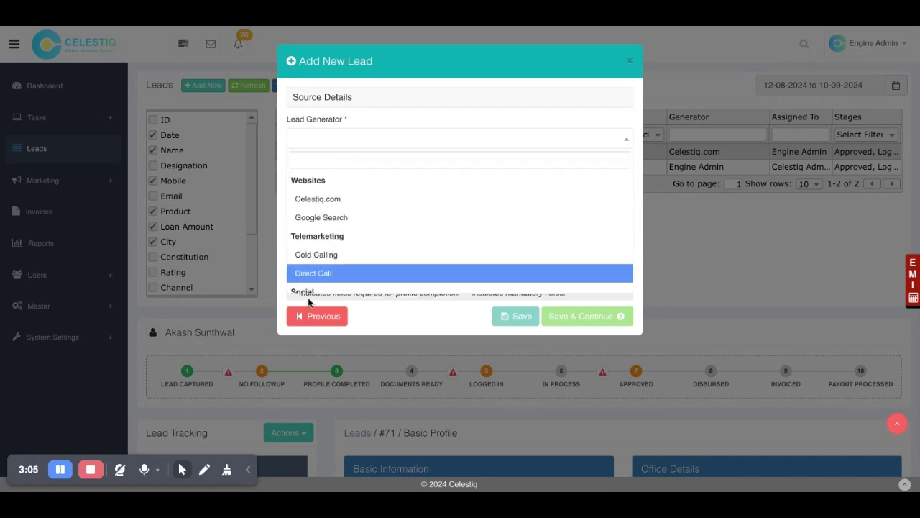
pyautogui.click(353, 204)
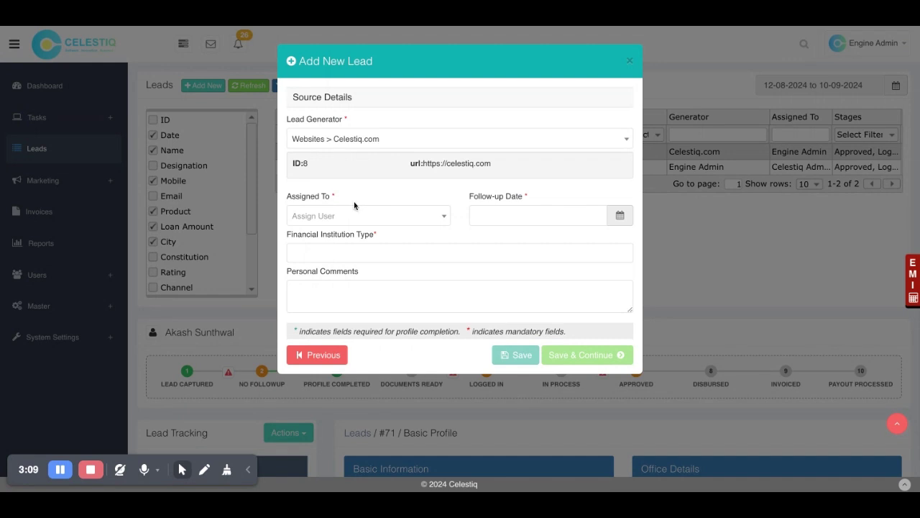
pyautogui.click(355, 216)
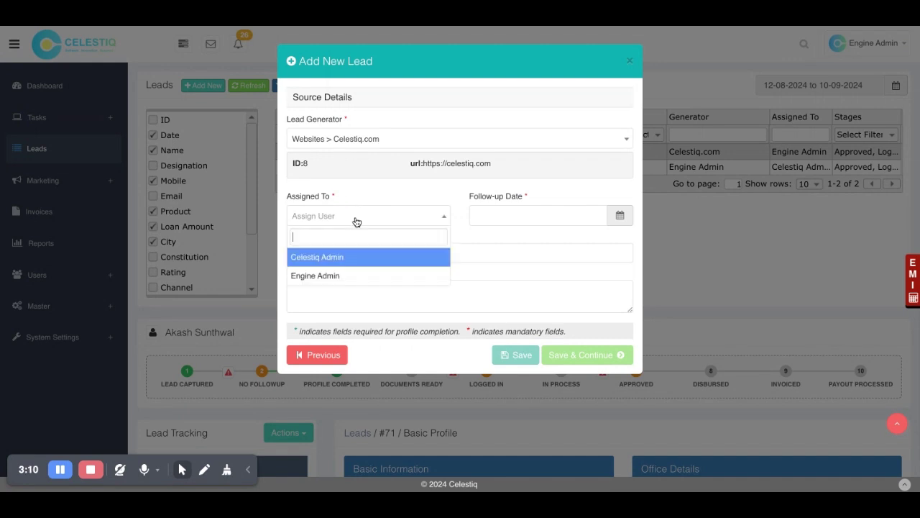
pyautogui.click(351, 258)
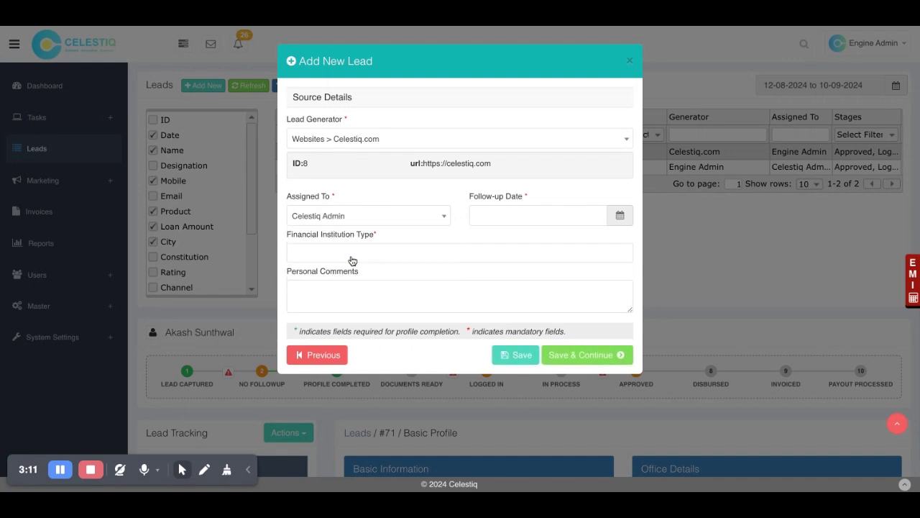
pyautogui.click(364, 217)
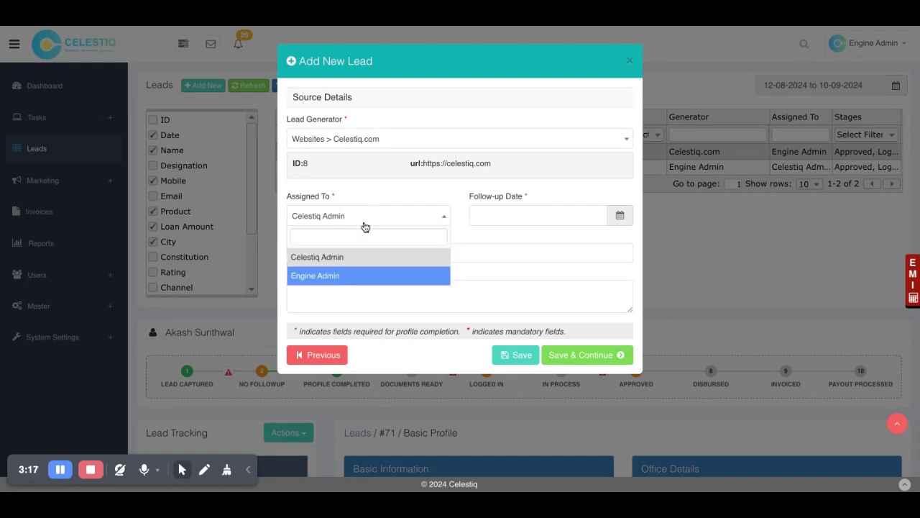
pyautogui.click(498, 213)
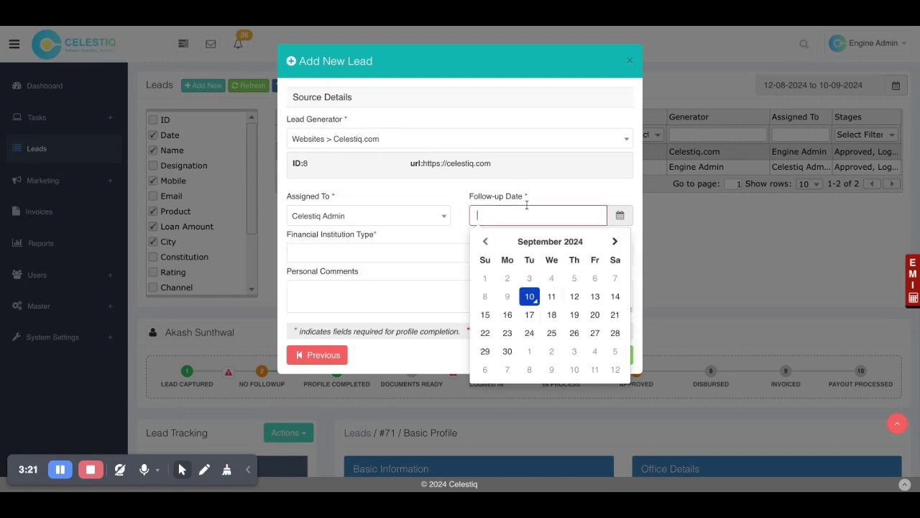
pyautogui.click(552, 297)
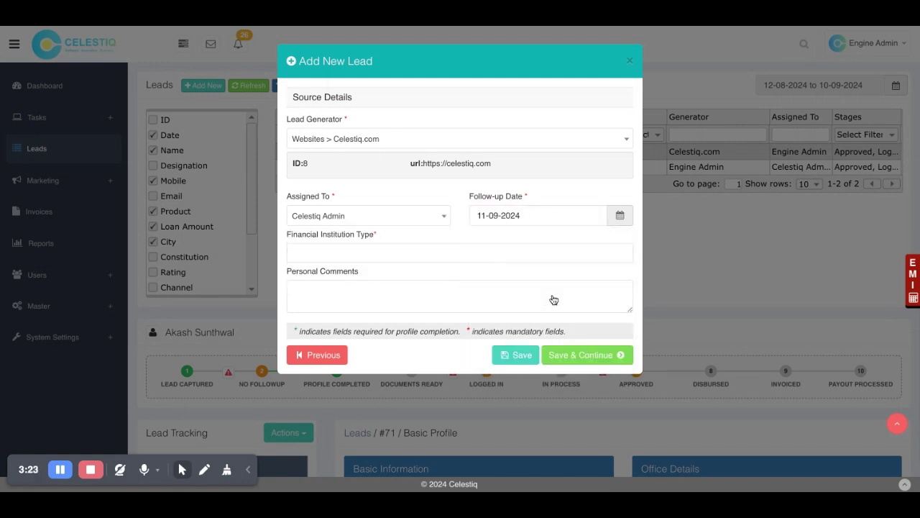
# Step: Choose Private Bank as institution type, comment 'Hot lead', and save the lead
pyautogui.click(338, 250)
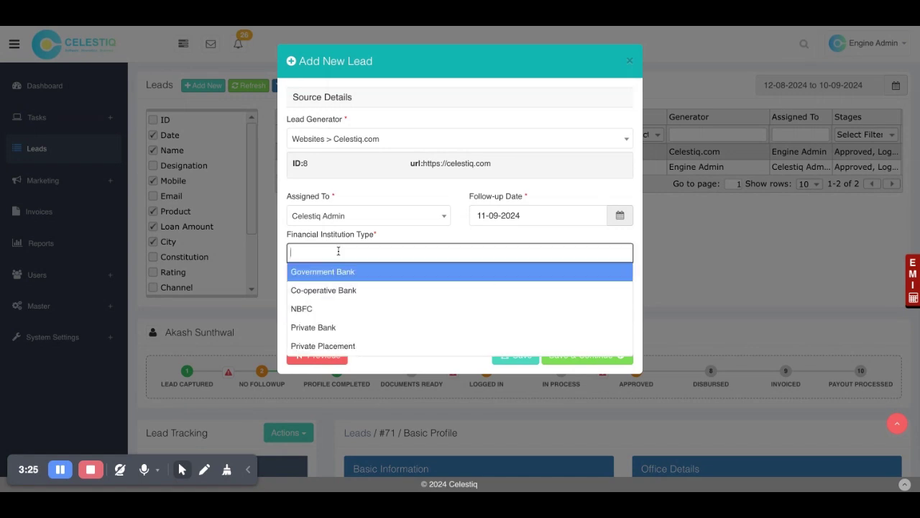
pyautogui.click(343, 331)
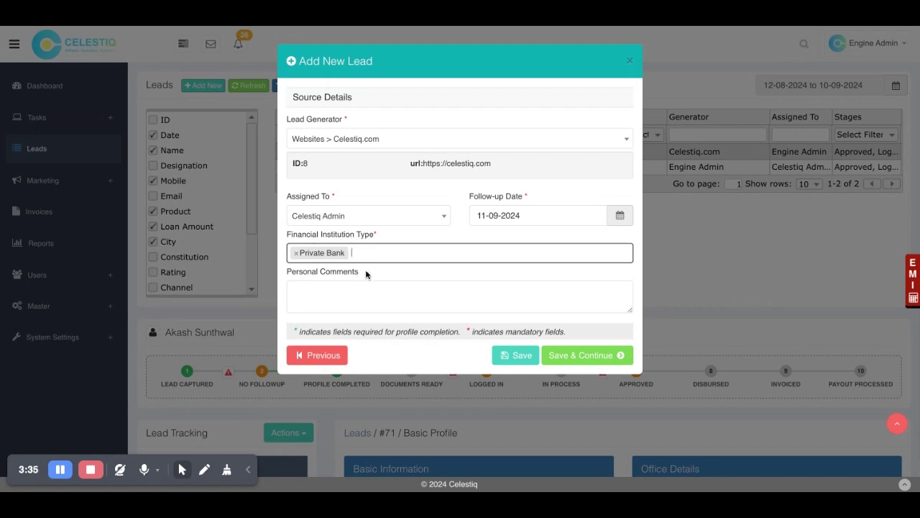
pyautogui.click(340, 287)
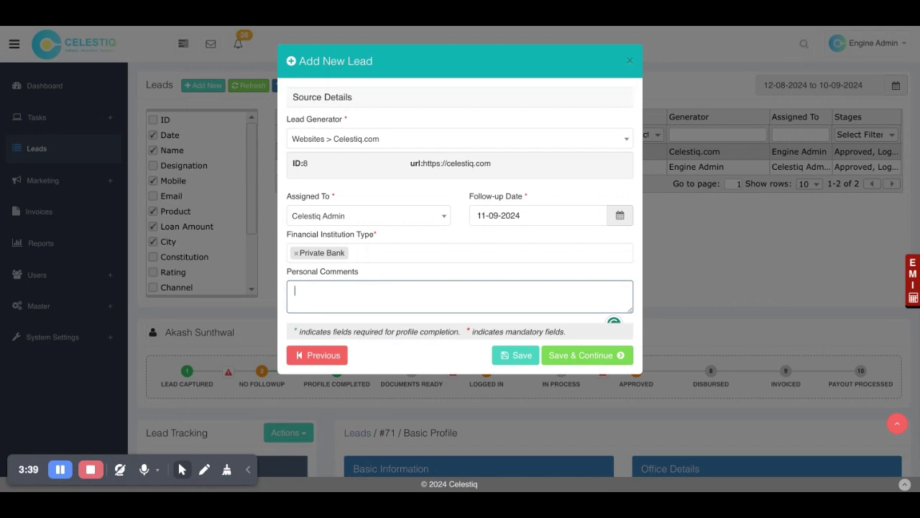
pyautogui.write('Hot lead')
pyautogui.click(579, 355)
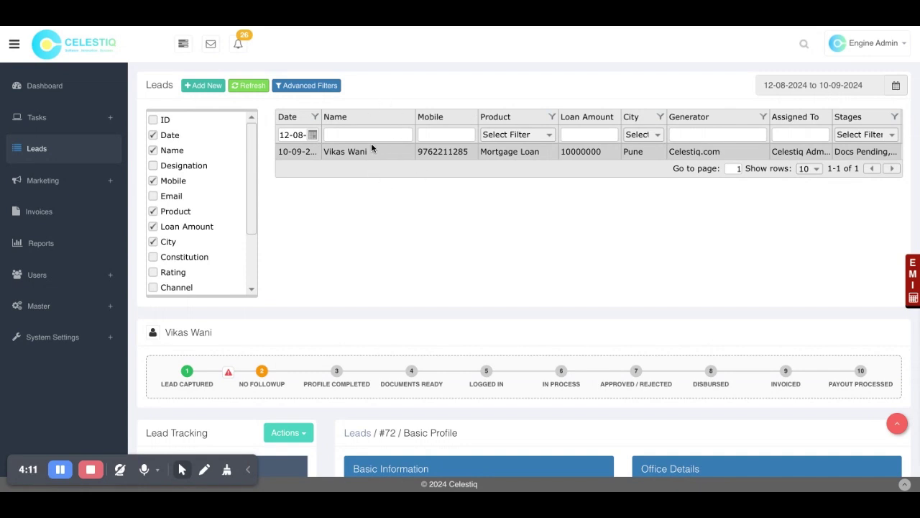
# Step: Open the Add Director form from lead #72's Basic Profile Directors/Partners section
pyautogui.scroll(-3, 378, 294)
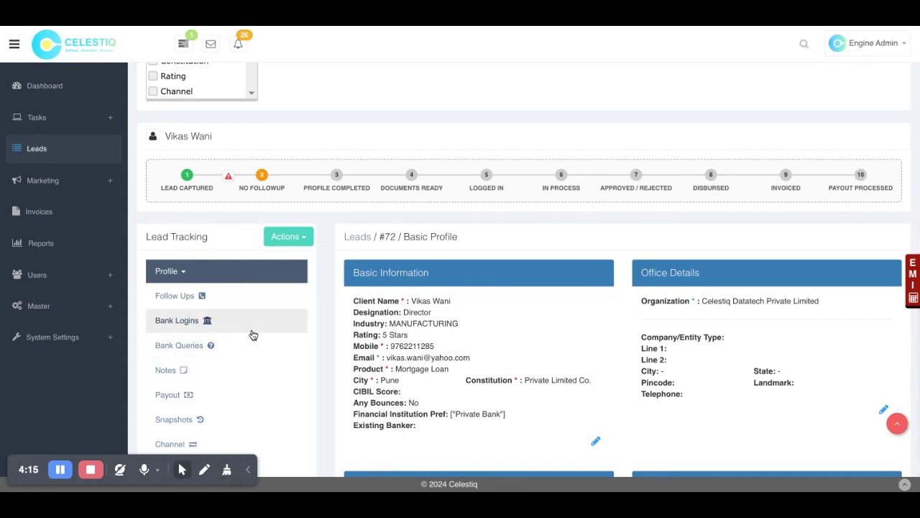
pyautogui.scroll(3, 343, 365)
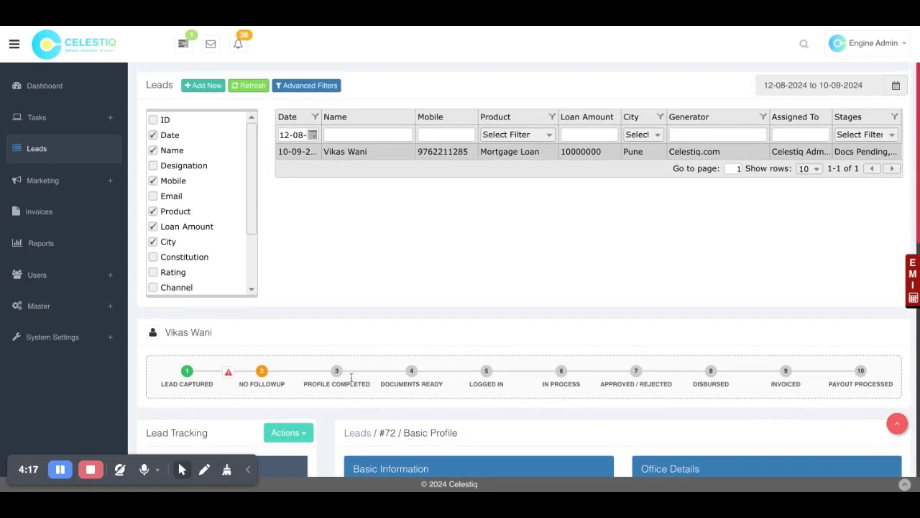
pyautogui.scroll(-5, 363, 250)
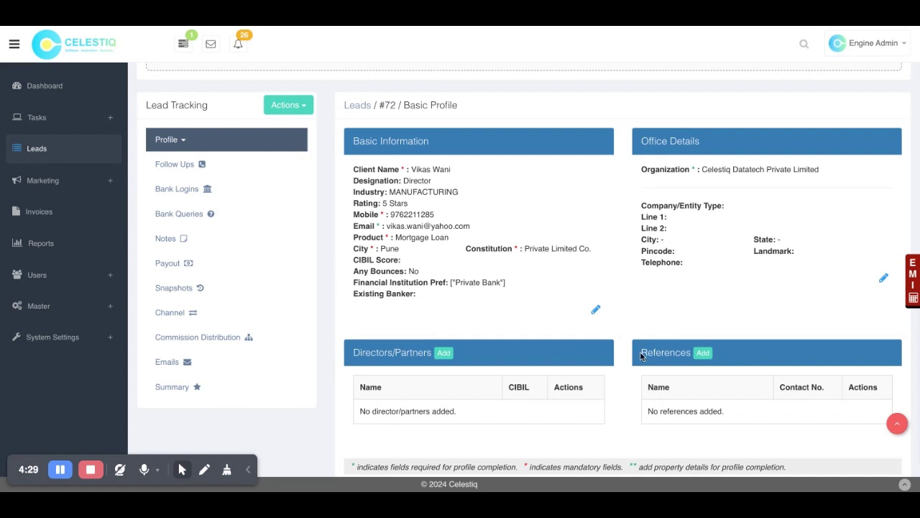
pyautogui.click(442, 353)
# Step: Save the first director with full name and mobile number, leaving email blank
pyautogui.click(324, 116)
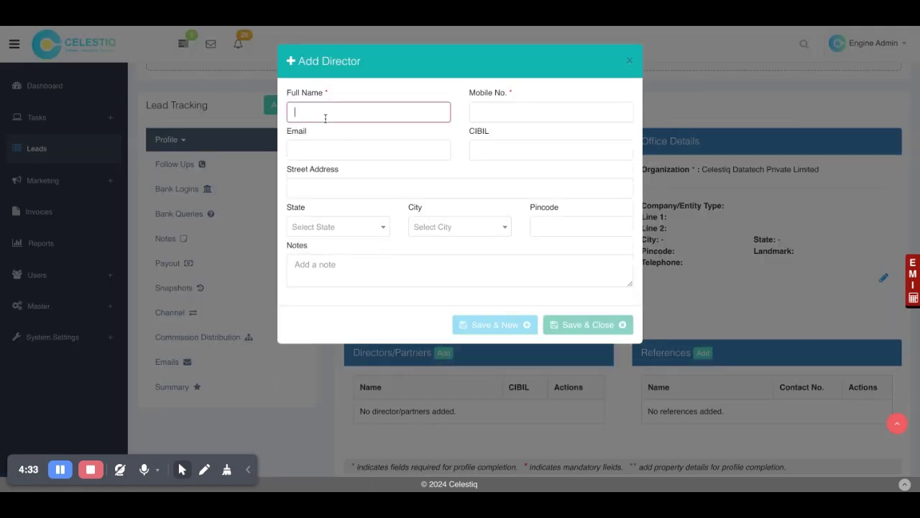
pyautogui.press('Tab')
pyautogui.click(344, 155)
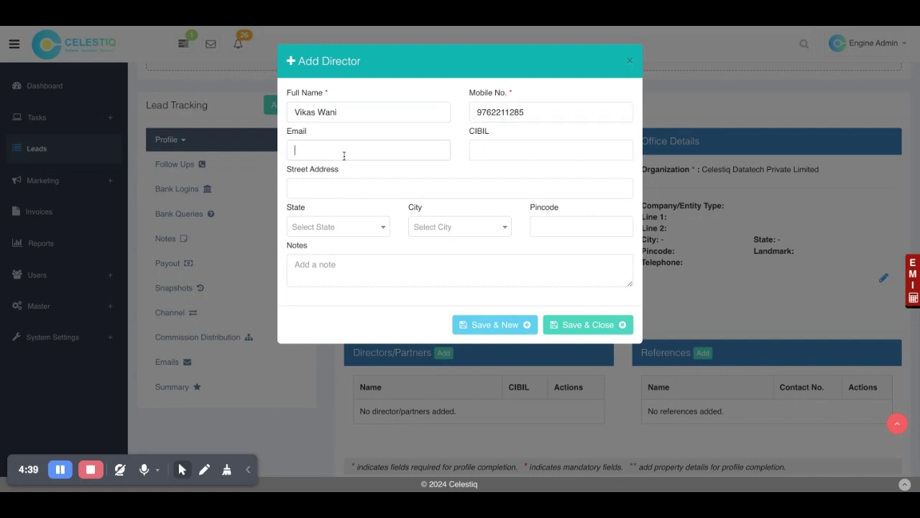
pyautogui.click(543, 171)
pyautogui.click(564, 324)
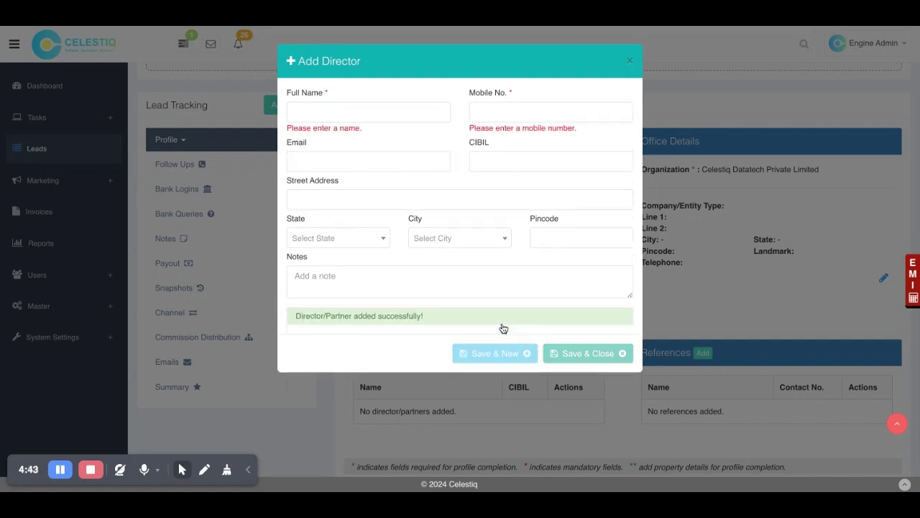
# Step: Add the second director's full name and mobile number, then save and close
pyautogui.click(346, 111)
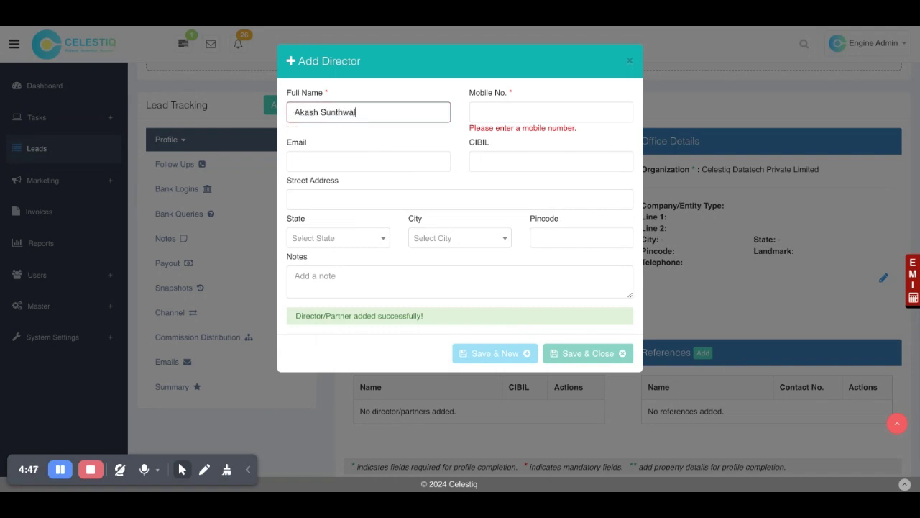
pyautogui.press('Tab')
pyautogui.click(440, 146)
pyautogui.click(577, 341)
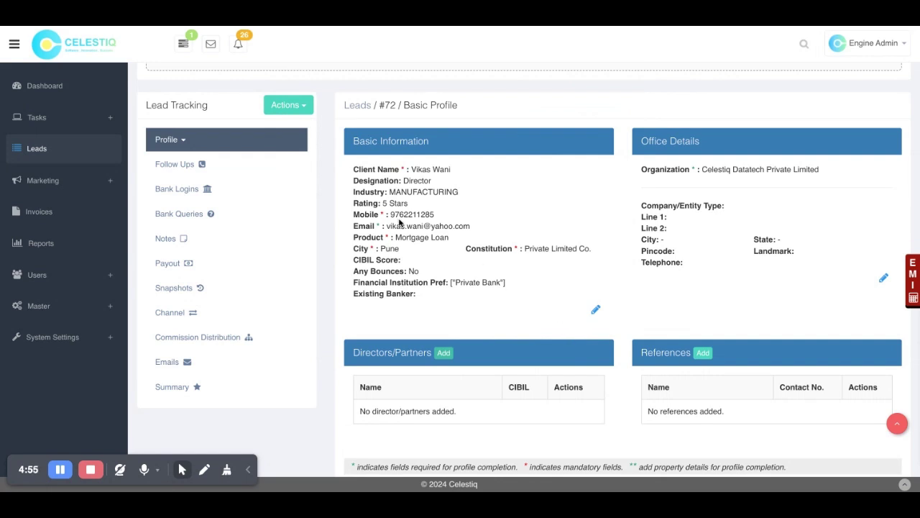
# Step: Switch the lead profile to the Financial section and make the figures editable
pyautogui.click(184, 143)
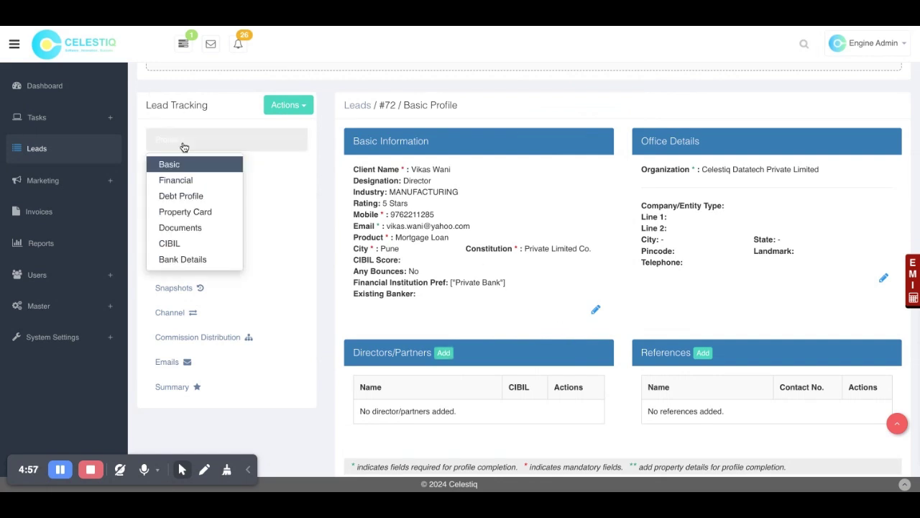
pyautogui.click(182, 181)
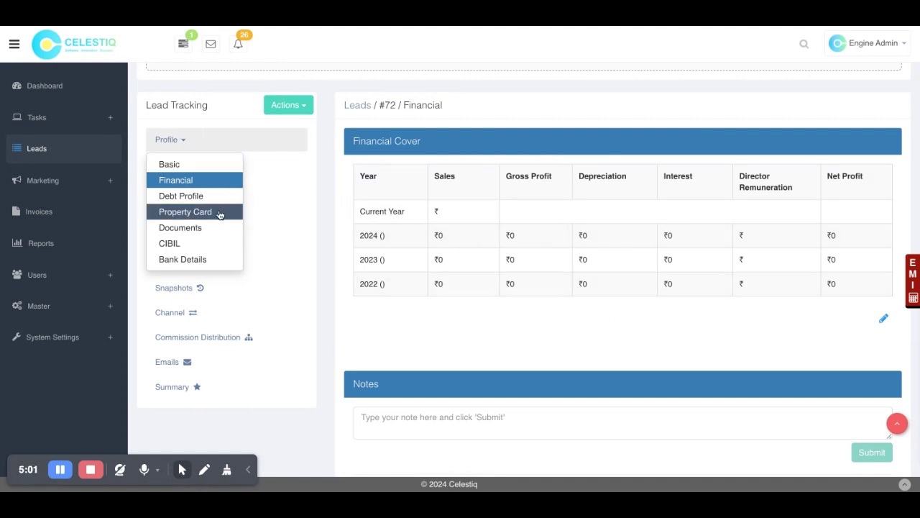
pyautogui.click(493, 263)
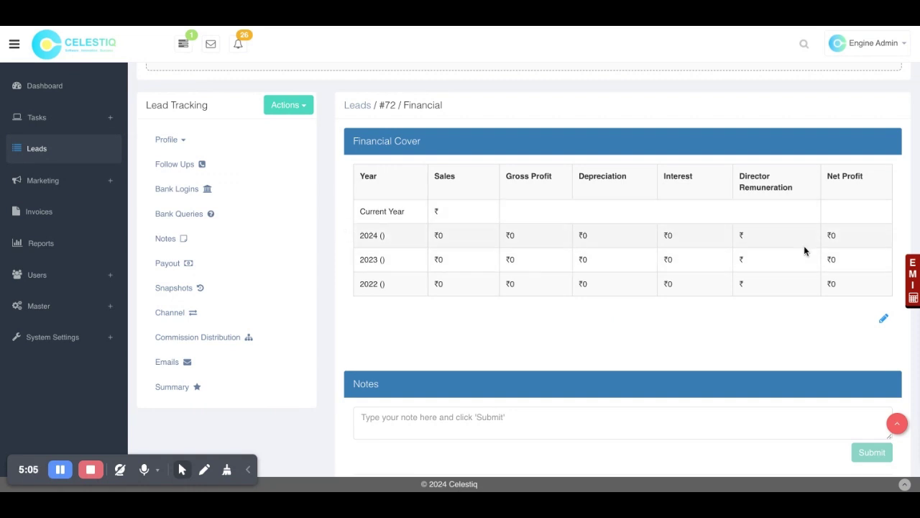
pyautogui.click(884, 322)
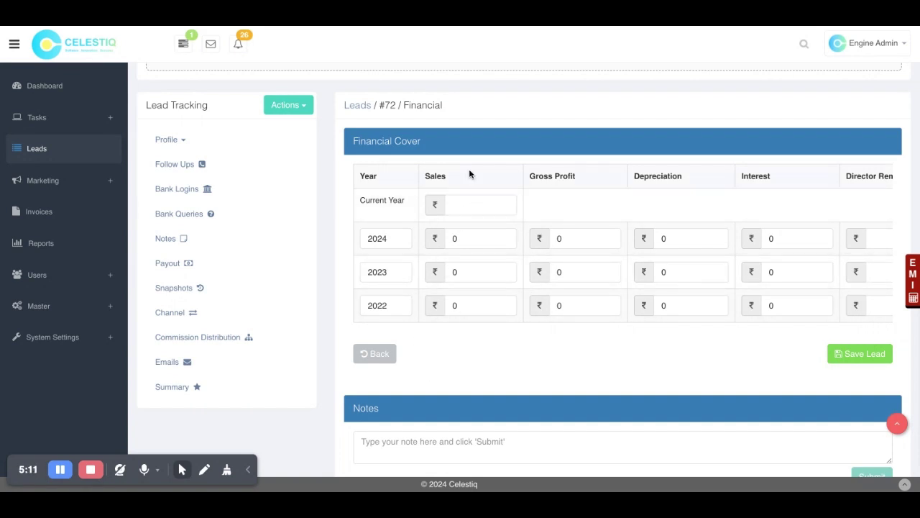
pyautogui.click(468, 207)
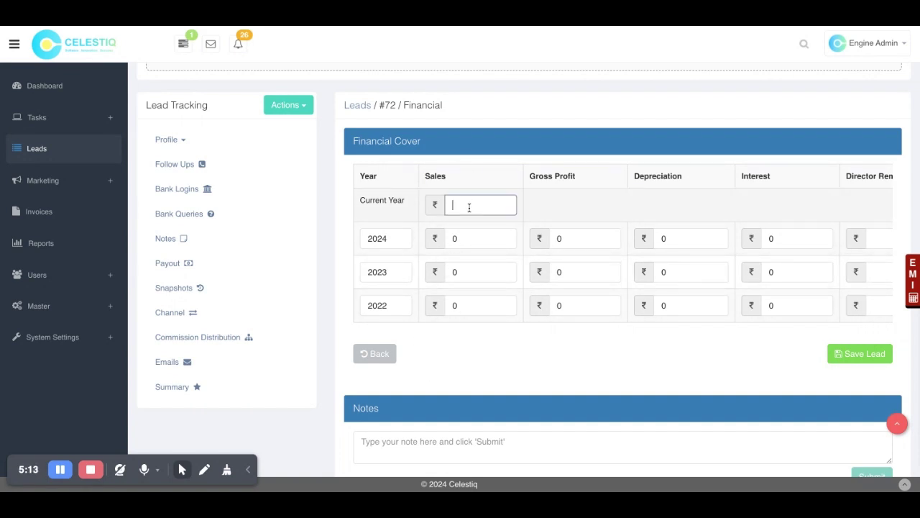
pyautogui.write('5000000')
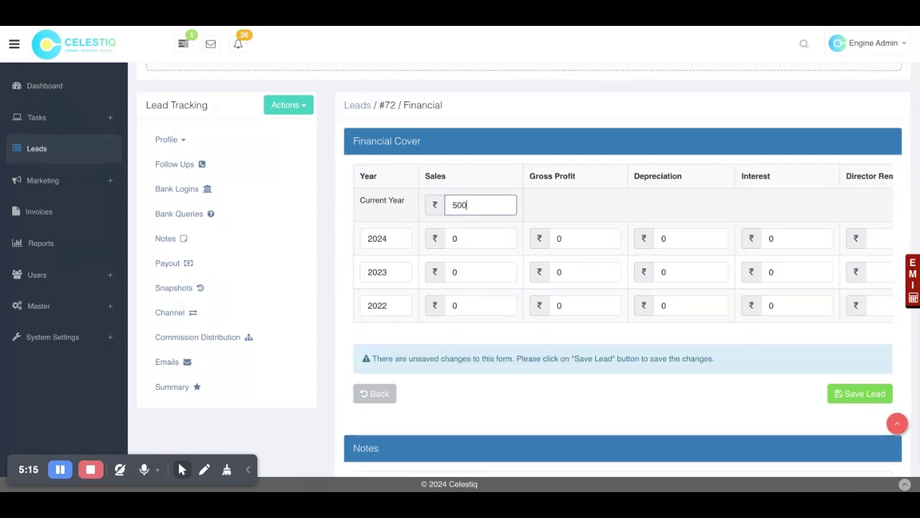
pyautogui.click(473, 242)
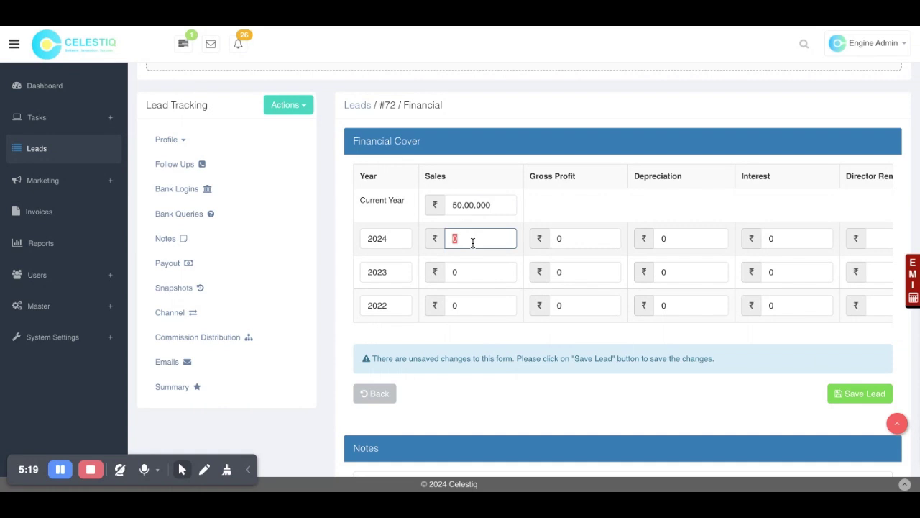
pyautogui.write('50000000')
pyautogui.click(472, 278)
pyautogui.write('5,00,00,000')
pyautogui.click(467, 305)
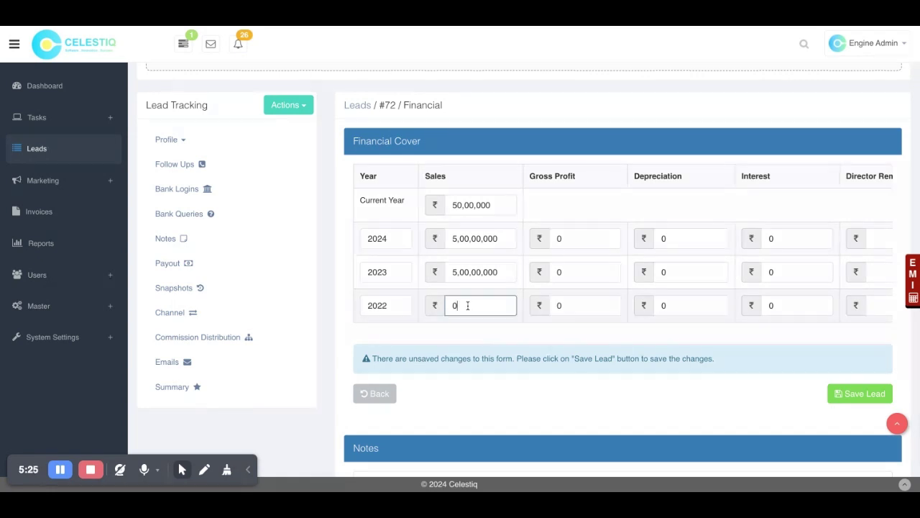
pyautogui.write('3,00,00,000')
# Step: Enter gross profits of 1,00,00,000 (2024), 10,00,000 (2023) and 2,00,000 (2022)
pyautogui.click(572, 239)
pyautogui.write('1,00,00,00')
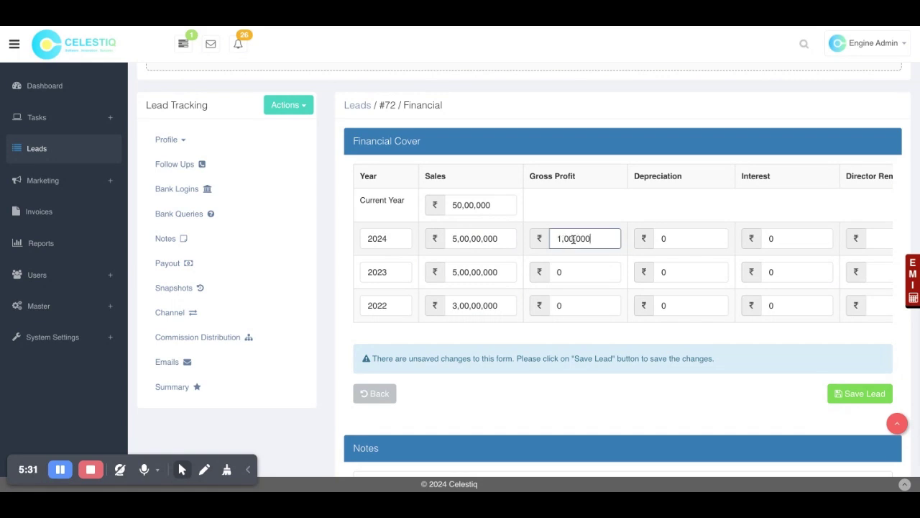
pyautogui.write('0')
pyautogui.click(590, 270)
pyautogui.write('10,00,000')
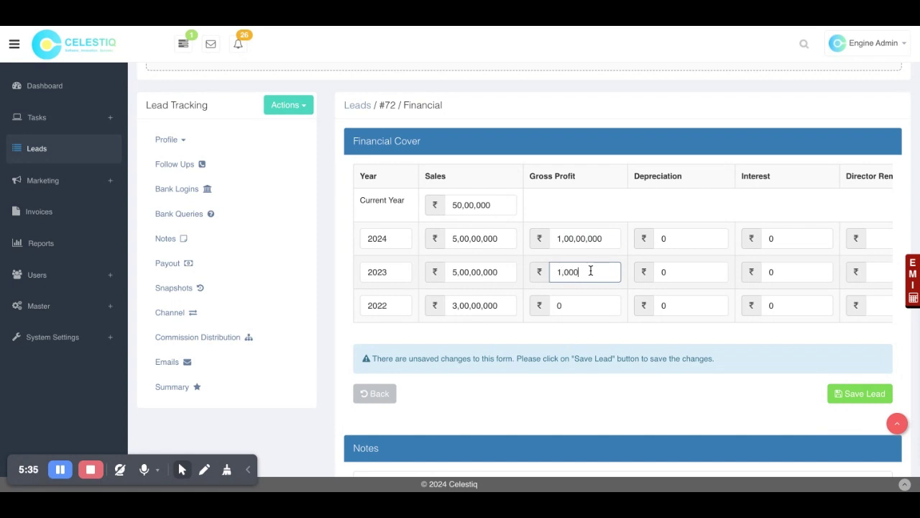
pyautogui.click(584, 314)
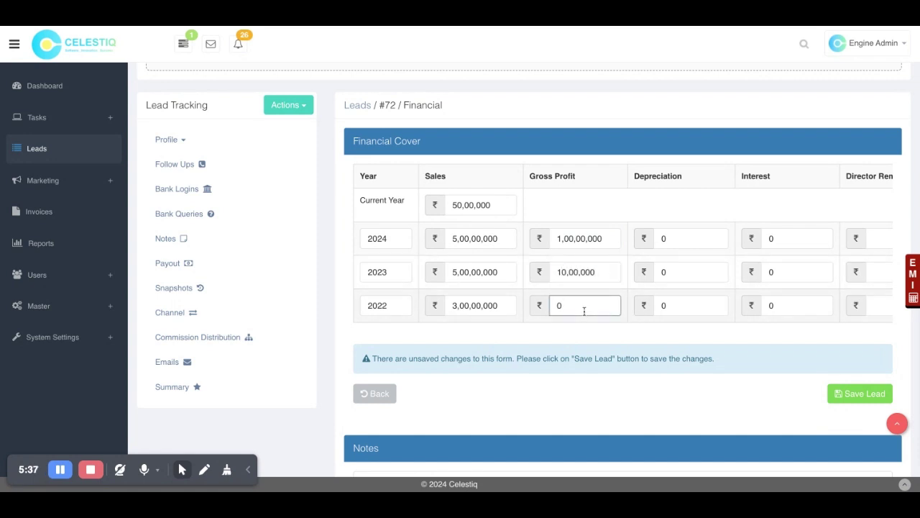
pyautogui.write('2,00,000')
# Step: Enter a net profit of 5,00,000 for each of the three years
pyautogui.hscroll(3, 774, 257)
pyautogui.scroll(3, 775, 257)
pyautogui.scroll(-5, 774, 257)
pyautogui.hscroll(2, 774, 266)
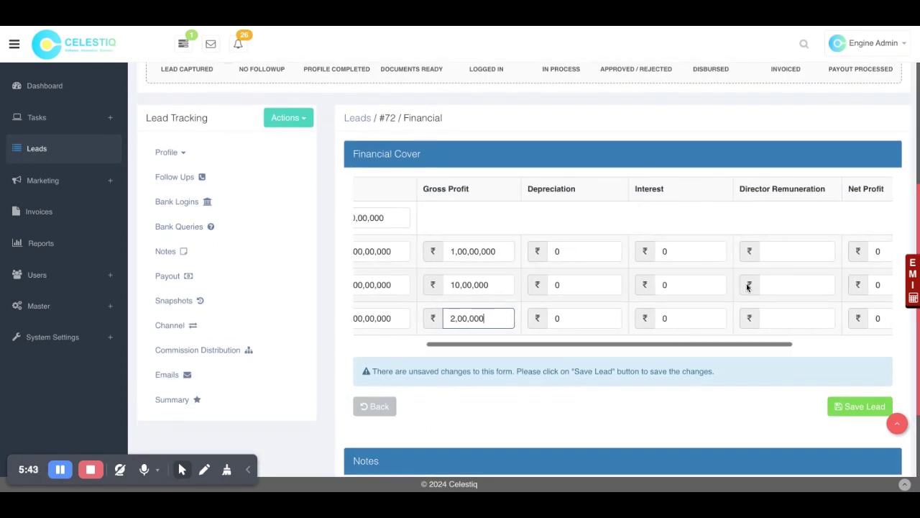
pyautogui.scroll(1, 800, 171)
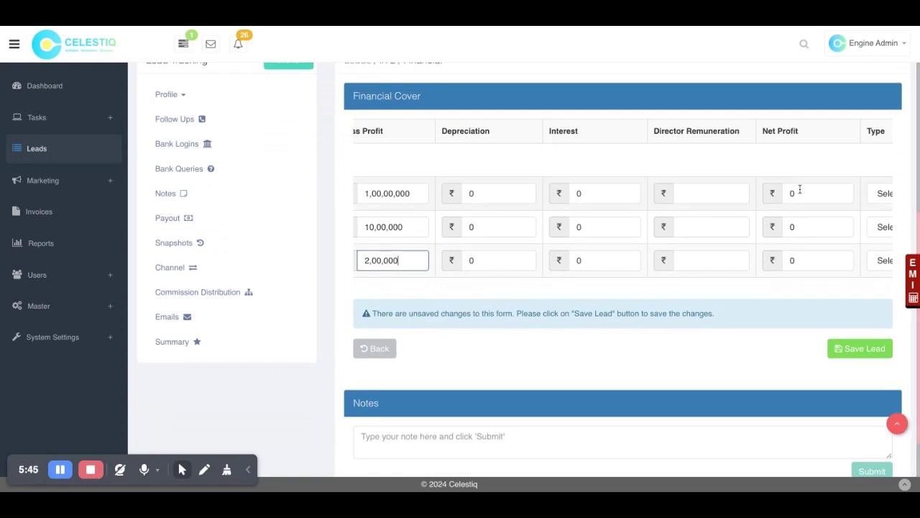
pyautogui.hscroll(2, 796, 201)
pyautogui.click(747, 179)
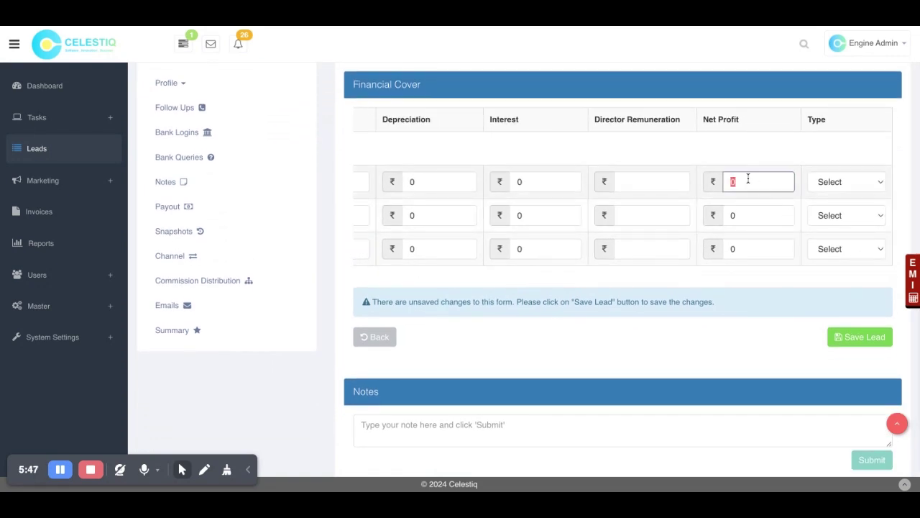
pyautogui.write('5,00,000')
pyautogui.click(742, 214)
pyautogui.write('5,00,000')
pyautogui.click(741, 250)
pyautogui.write('5,00,000')
# Step: Set the type to Final for all three years and save the lead
pyautogui.click(823, 182)
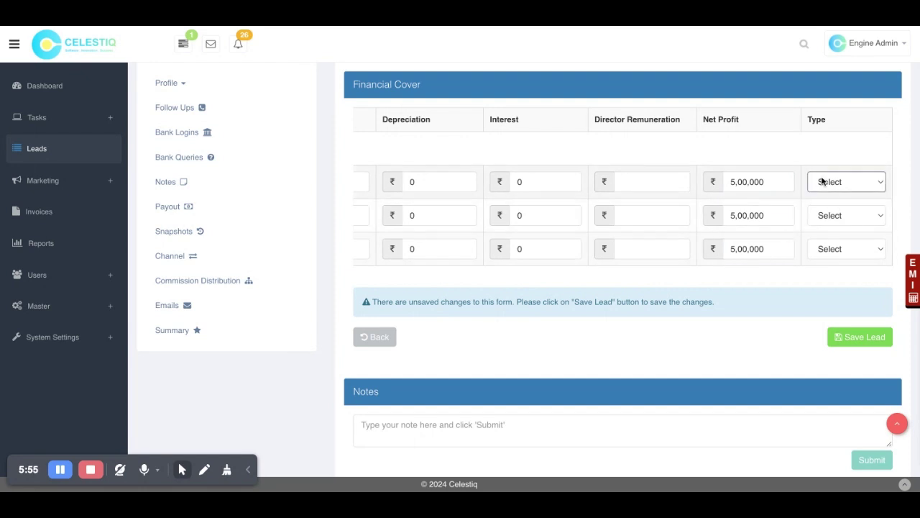
pyautogui.click(823, 213)
pyautogui.click(823, 215)
pyautogui.click(823, 248)
pyautogui.click(824, 250)
pyautogui.click(824, 250)
pyautogui.click(862, 332)
pyautogui.scroll(-1, 519, 315)
pyautogui.scroll(3, 518, 315)
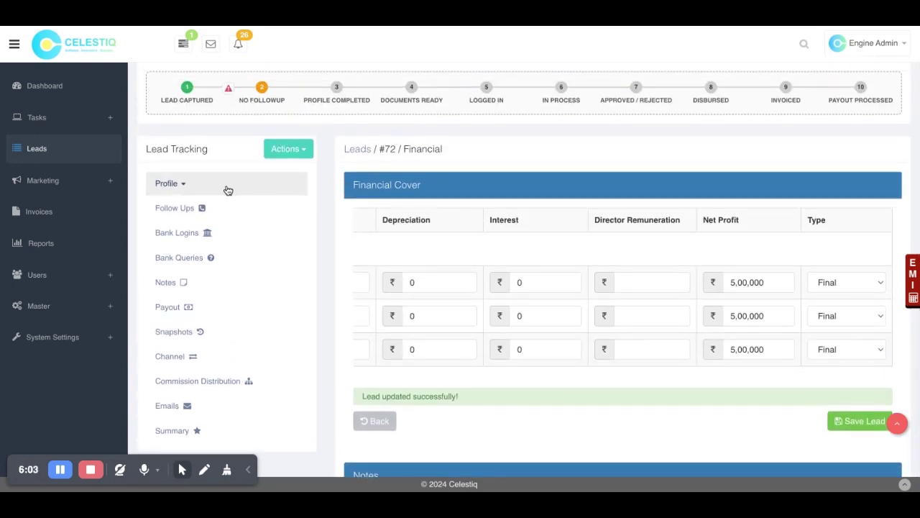
pyautogui.click(176, 185)
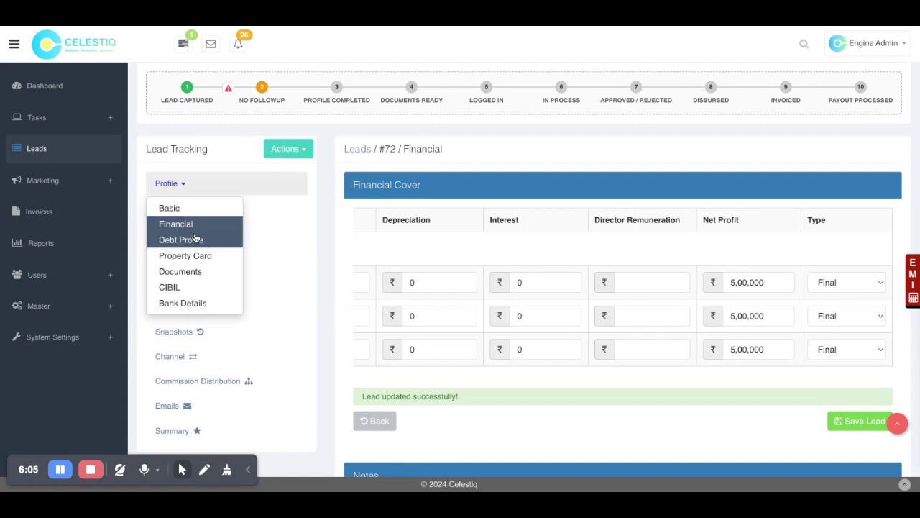
# Step: Start a new debt profile entry: Aditya Birla Finance, Bank Guarantee, amount 5,00,000
pyautogui.click(190, 238)
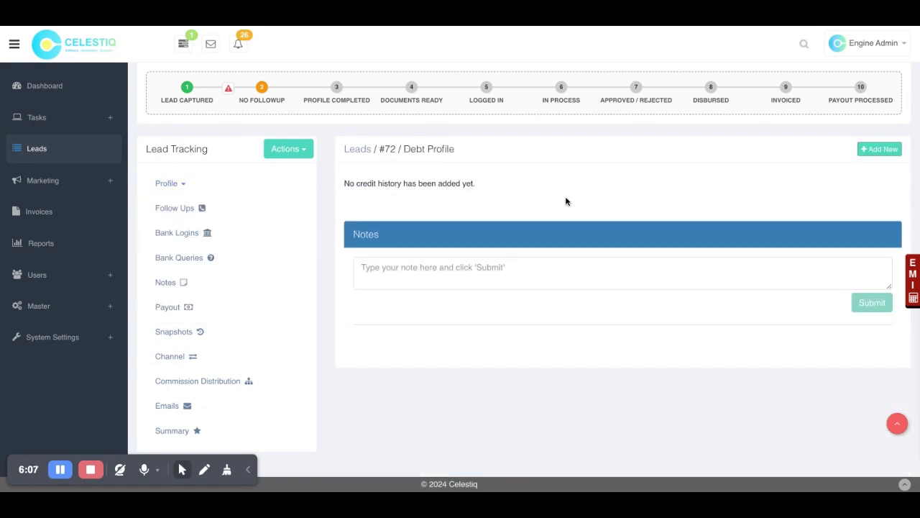
pyautogui.click(863, 150)
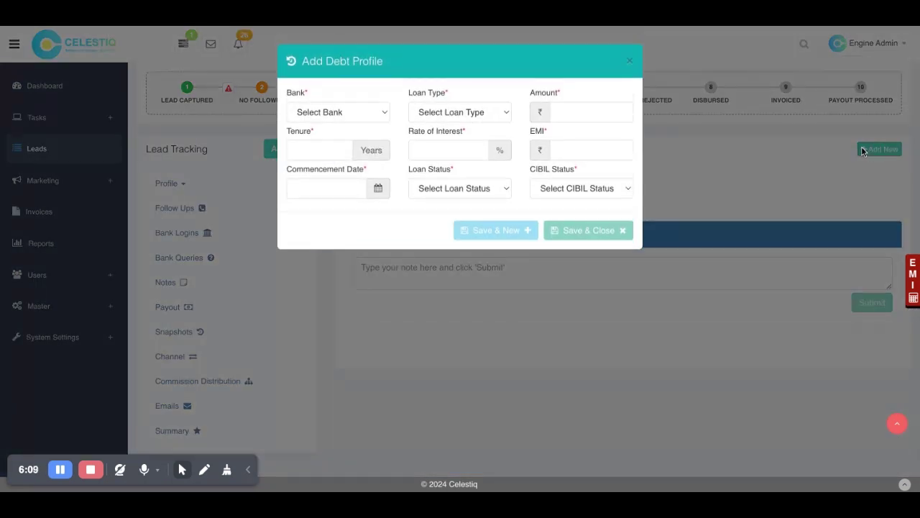
pyautogui.click(325, 115)
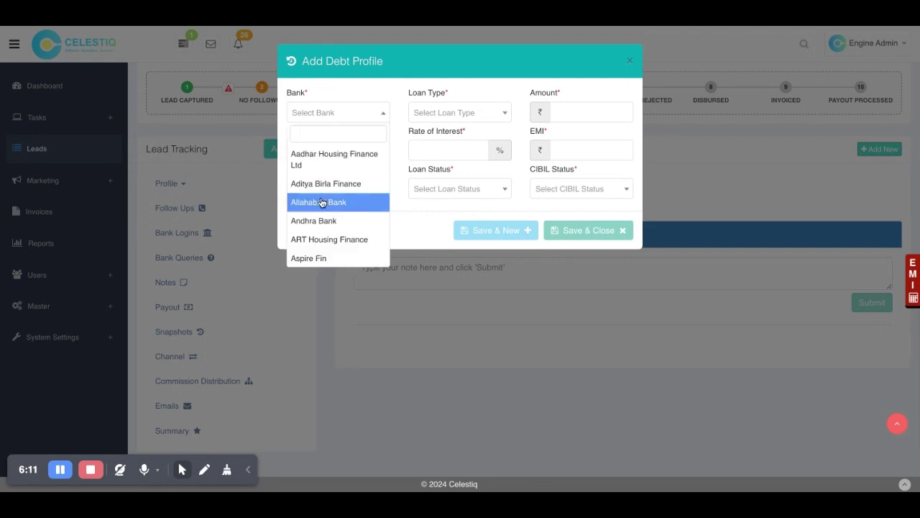
pyautogui.click(339, 184)
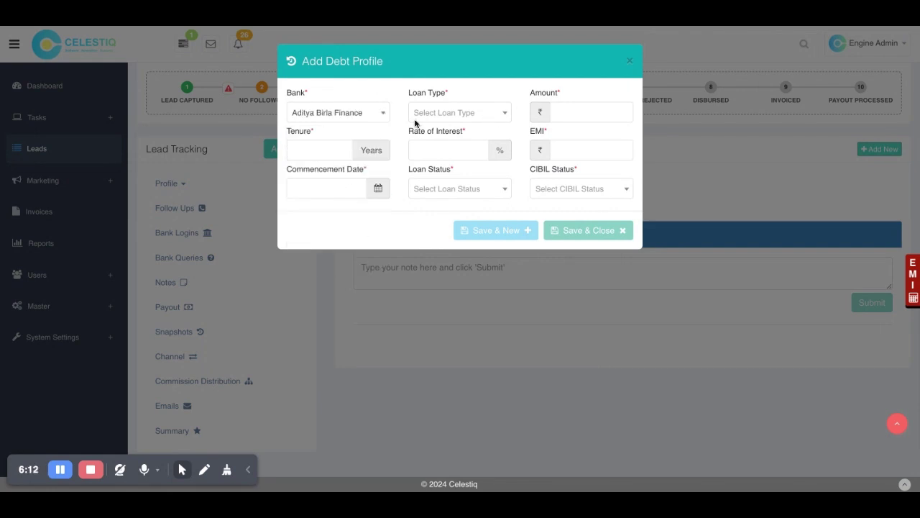
pyautogui.click(454, 112)
pyautogui.click(457, 159)
pyautogui.click(559, 150)
pyautogui.click(563, 113)
pyautogui.write('5,00,000')
# Step: Enter tenure 2 years, interest rate 18% and EMI 21000 for the loan
pyautogui.click(345, 153)
pyautogui.write('2')
pyautogui.click(429, 148)
pyautogui.write('18')
pyautogui.click(560, 151)
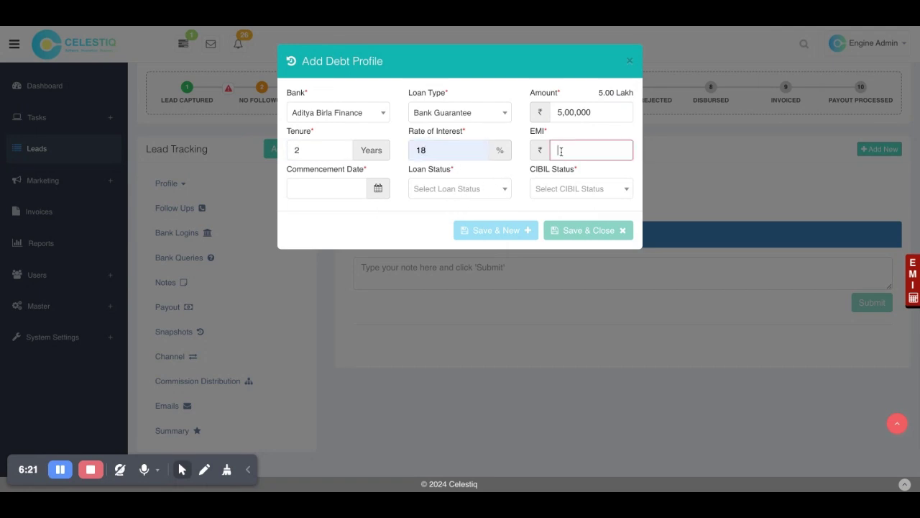
pyautogui.write('21000')
# Step: Set commencement date 10-09-2024, status Active, CIBIL Regular, and save the debt entry
pyautogui.click(592, 195)
pyautogui.click(374, 226)
pyautogui.click(336, 188)
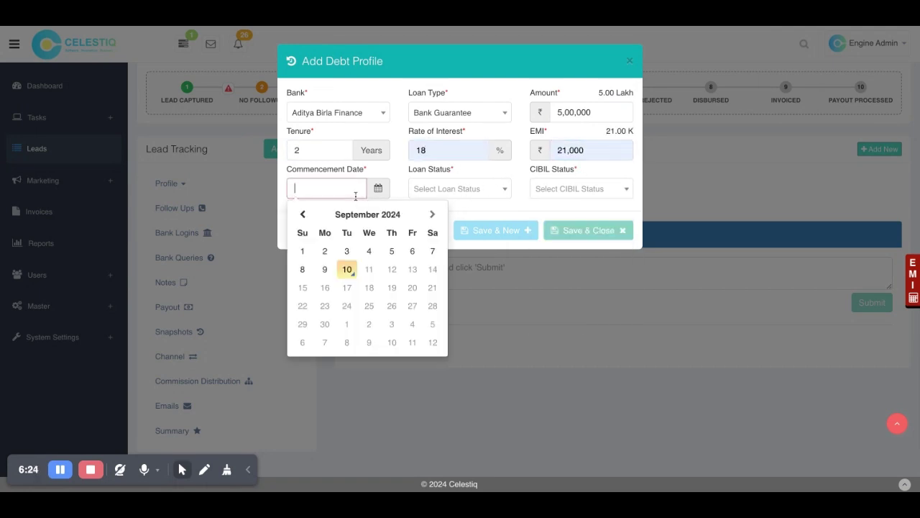
pyautogui.click(346, 271)
pyautogui.click(457, 187)
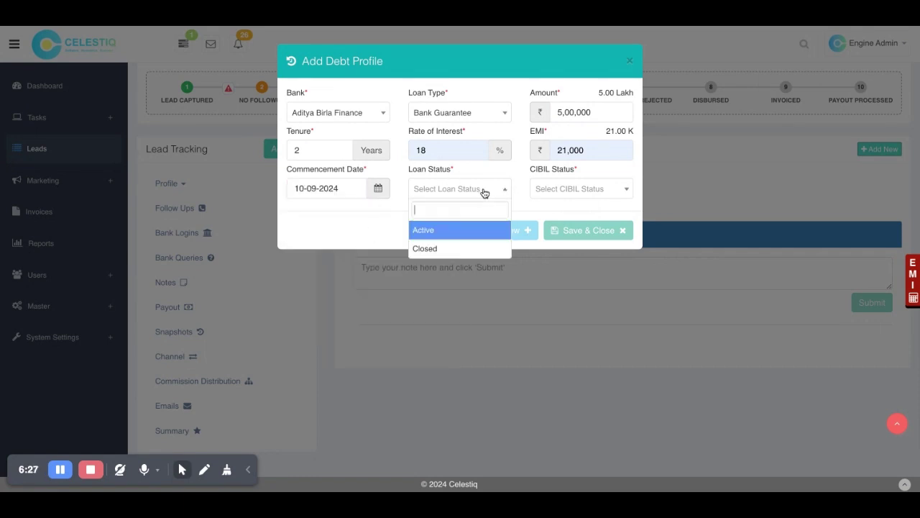
pyautogui.click(446, 237)
pyautogui.click(559, 188)
pyautogui.click(565, 230)
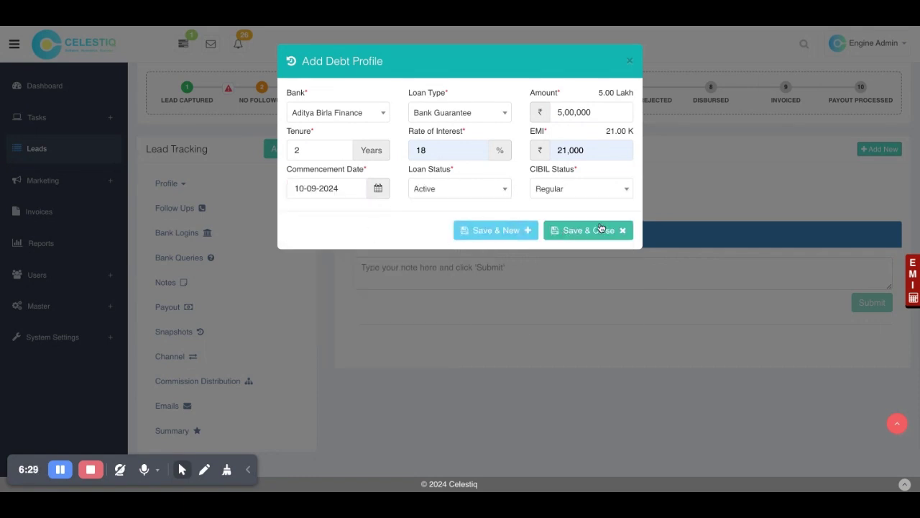
pyautogui.click(608, 229)
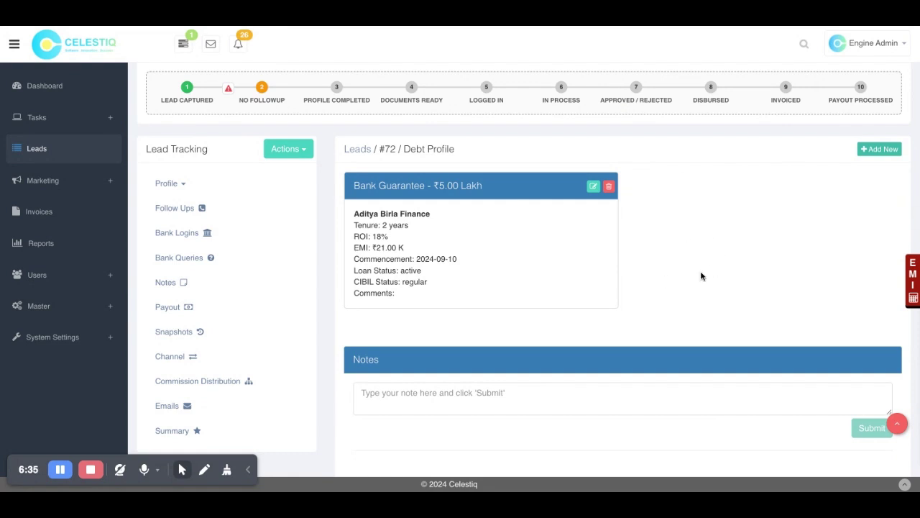
# Step: Start a new Row House property, approved by Corporation, with sanction plan Yes
pyautogui.click(192, 189)
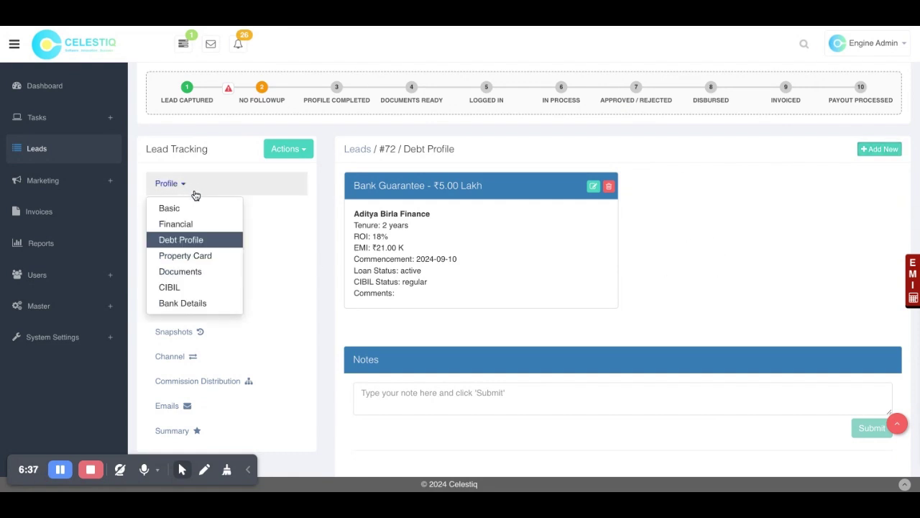
pyautogui.click(192, 258)
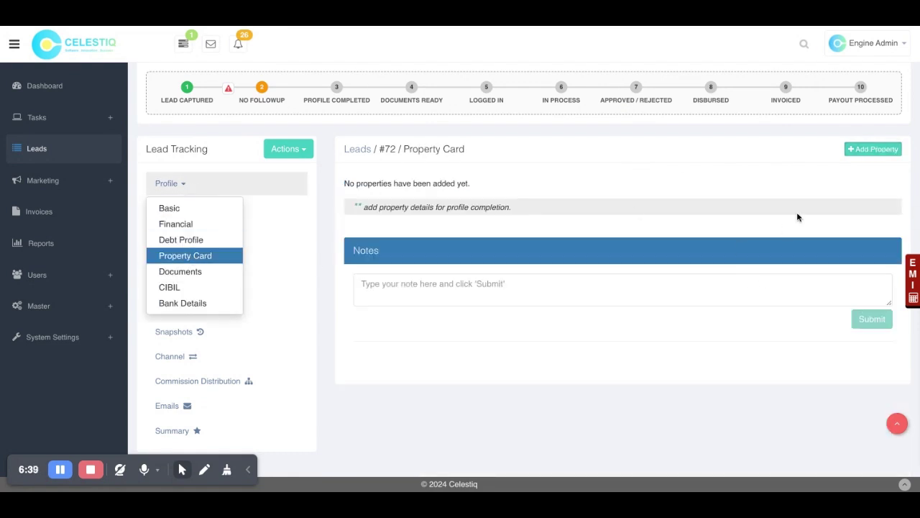
pyautogui.click(855, 152)
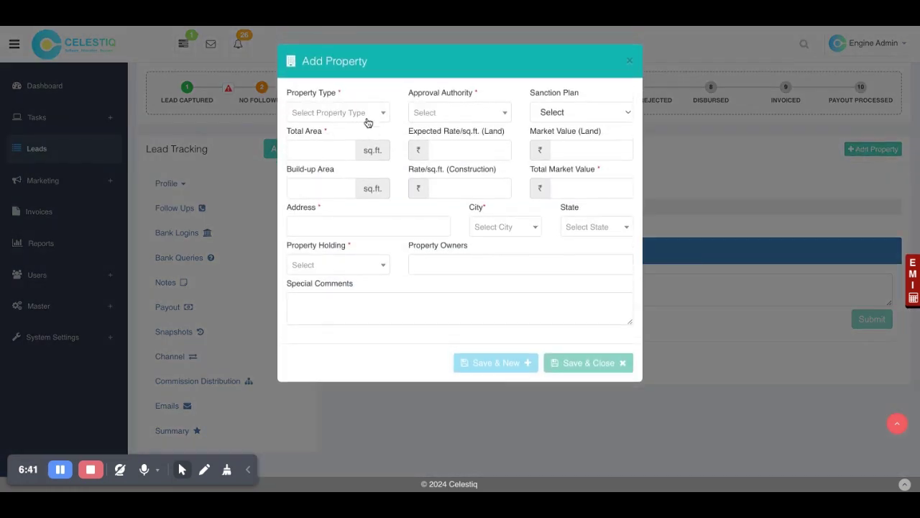
pyautogui.click(365, 118)
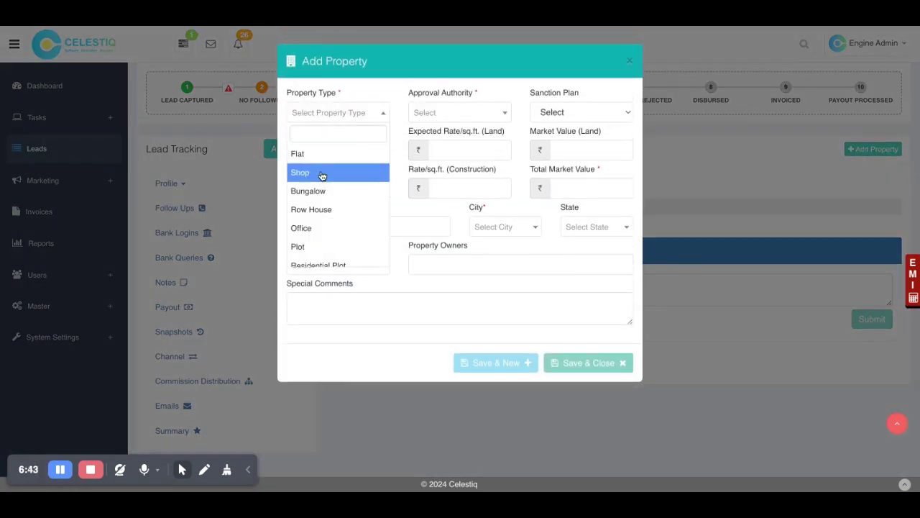
pyautogui.click(325, 209)
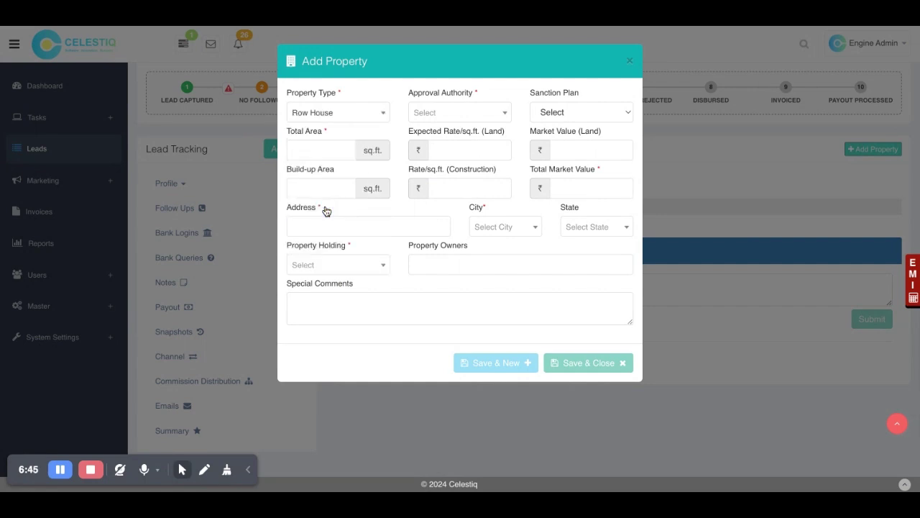
pyautogui.click(451, 118)
pyautogui.click(447, 158)
pyautogui.click(552, 126)
# Step: Enter land rate 3000/sq.ft., build-up area 2000 and construction rate 1200/sq.ft
pyautogui.click(302, 155)
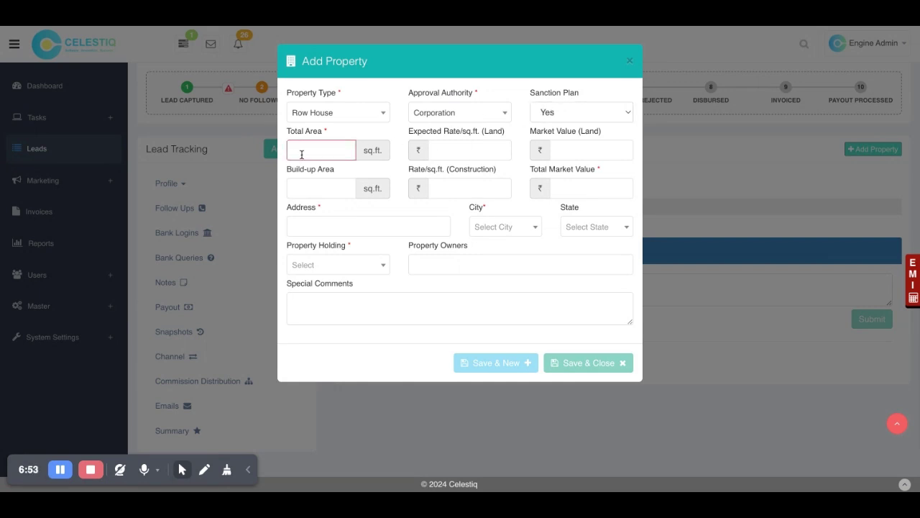
pyautogui.write('000')
pyautogui.click(436, 151)
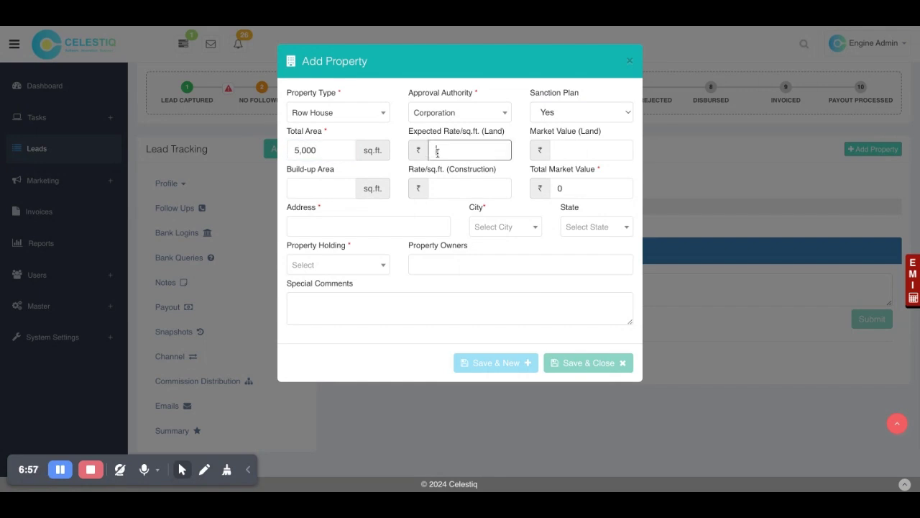
pyautogui.write('3000')
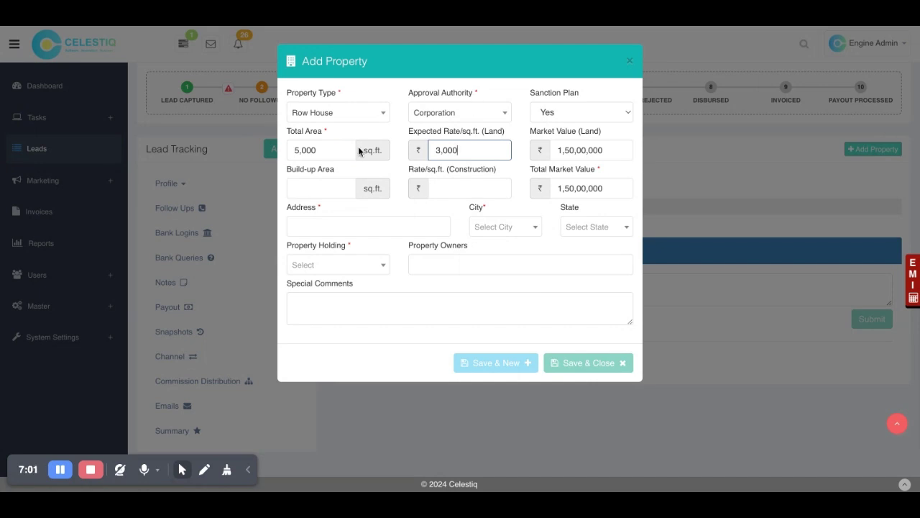
pyautogui.click(312, 187)
pyautogui.click(314, 203)
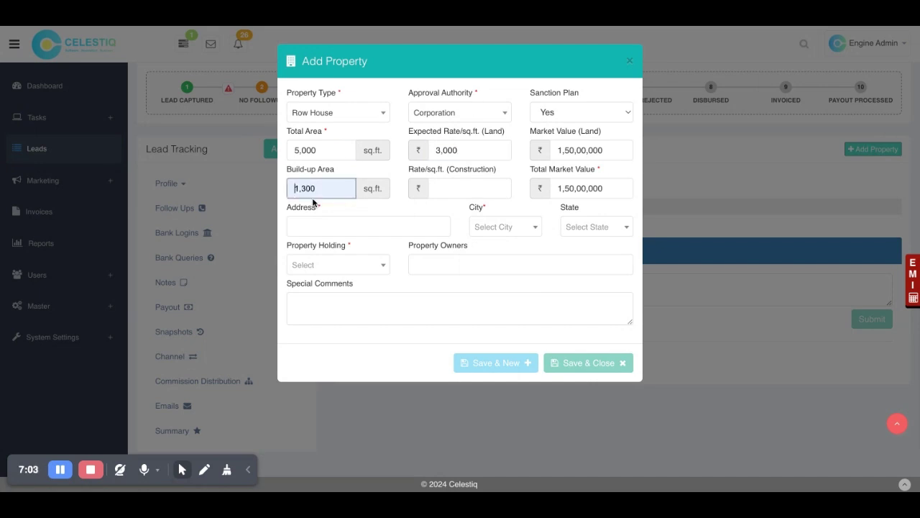
pyautogui.hotkey('ctrl', 'a')
pyautogui.press('BackSpace')
pyautogui.write('2000')
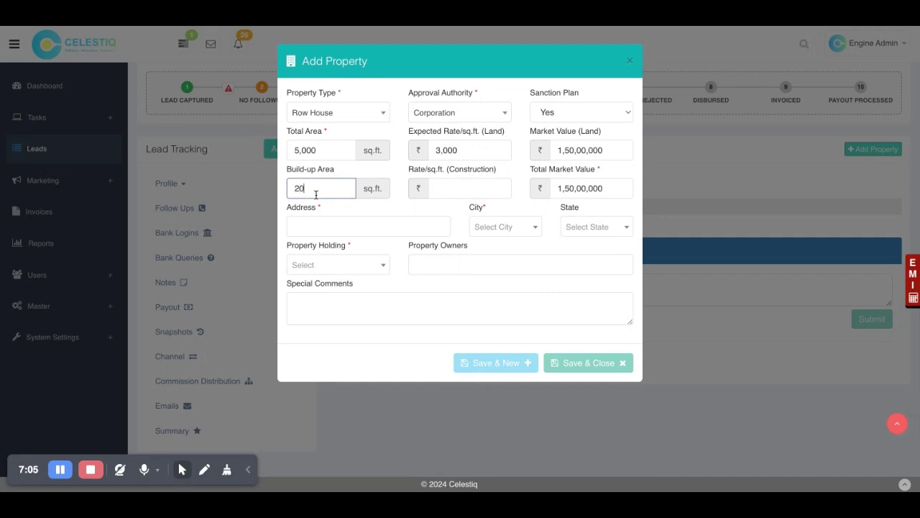
pyautogui.click(464, 182)
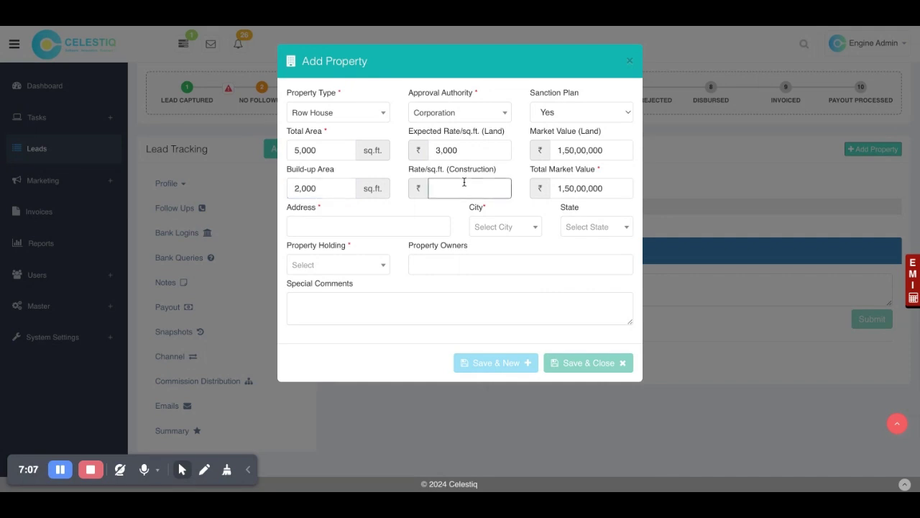
pyautogui.write('1200')
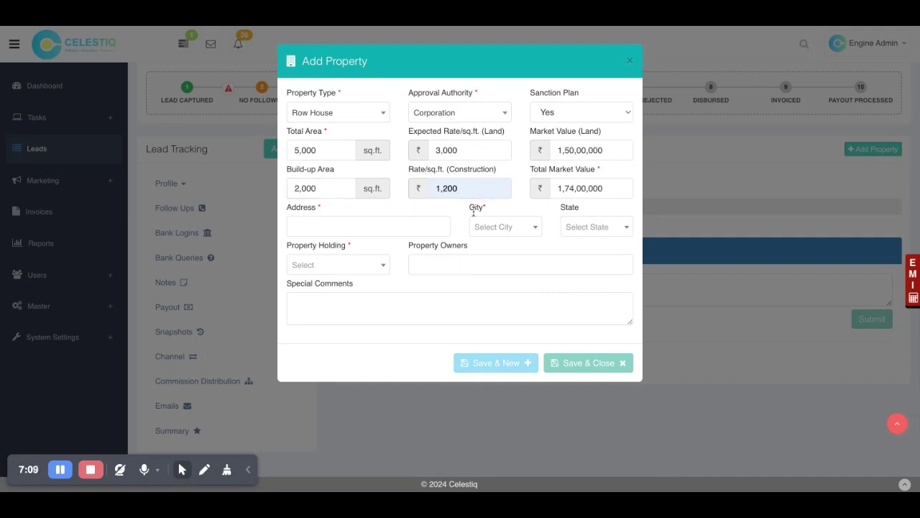
# Step: Give the property address 'Test' in Pune, Maharashtra
pyautogui.click(331, 229)
pyautogui.write('Test')
pyautogui.click(529, 228)
pyautogui.write('pune')
pyautogui.click(527, 267)
pyautogui.click(591, 228)
pyautogui.write('ma')
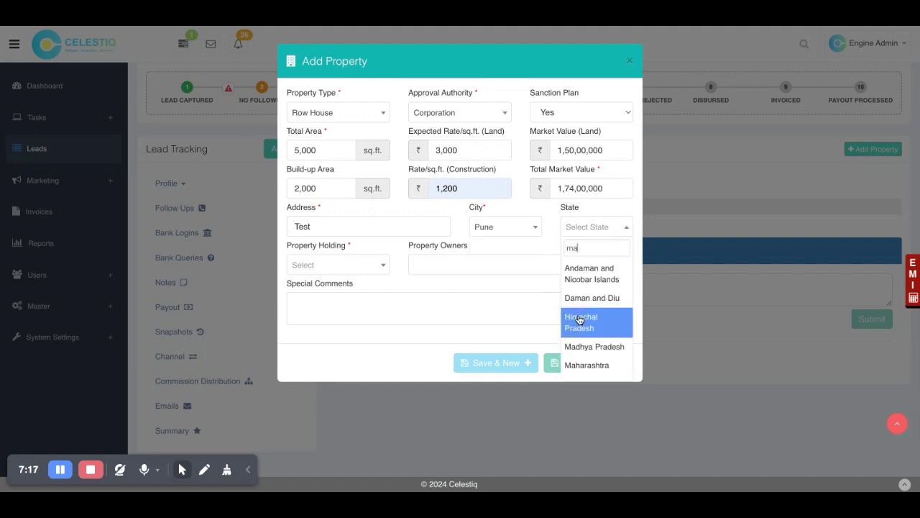
pyautogui.write('ha')
pyautogui.click(594, 273)
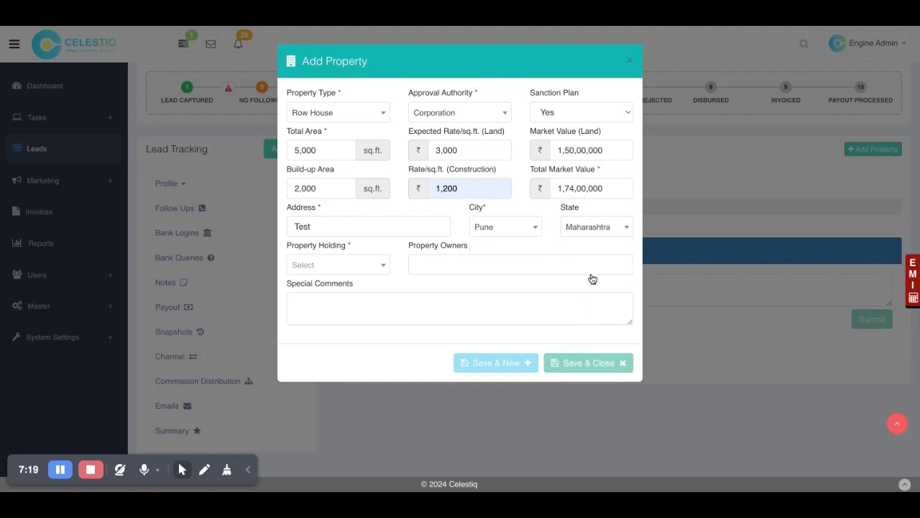
# Step: Set holding to Fresh, owners to 'Self', and save the property
pyautogui.click(354, 272)
pyautogui.click(330, 307)
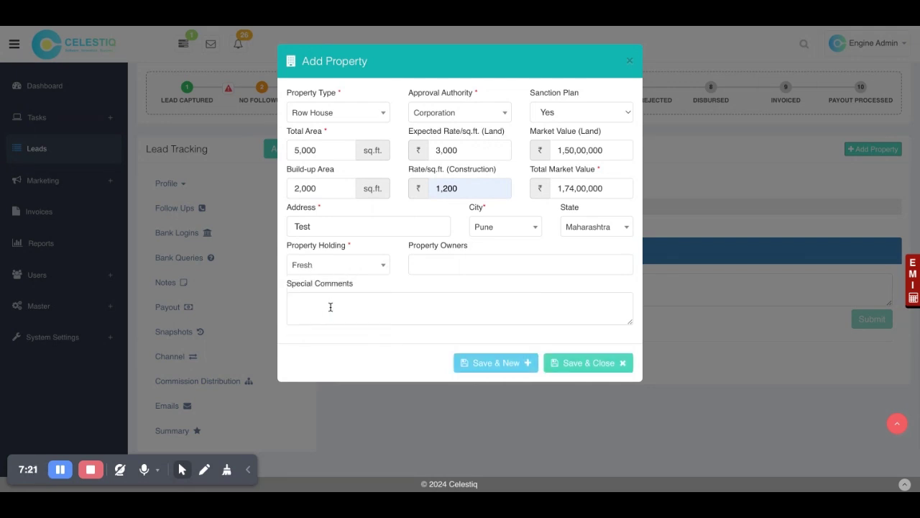
pyautogui.click(444, 266)
pyautogui.write('Self')
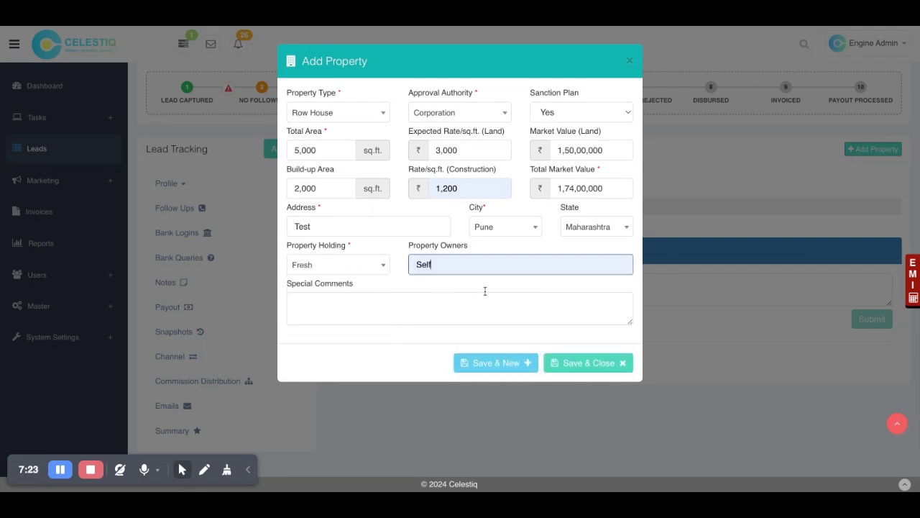
pyautogui.click(564, 363)
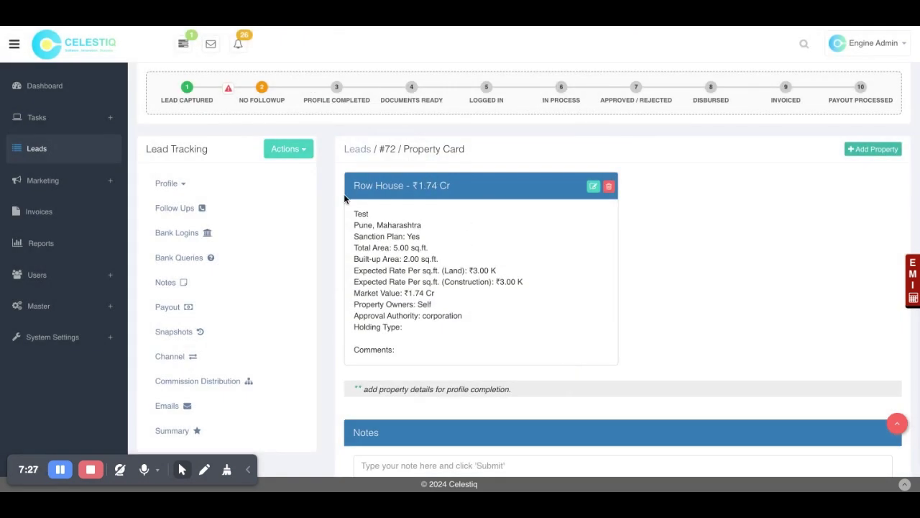
pyautogui.click(171, 184)
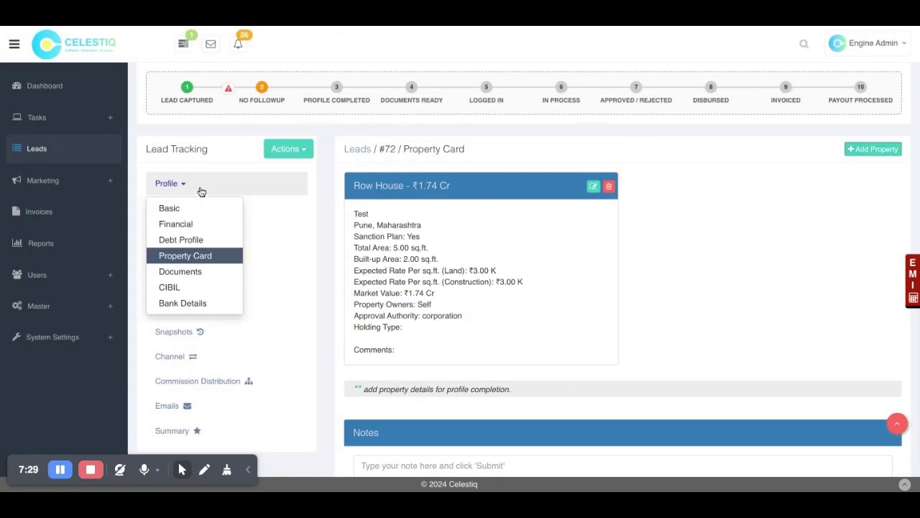
# Step: Tick 3 Years ITR, P & L, Bank Statements, Audit Report, Balance Sheet and Month Wise Sales as received
pyautogui.click(207, 278)
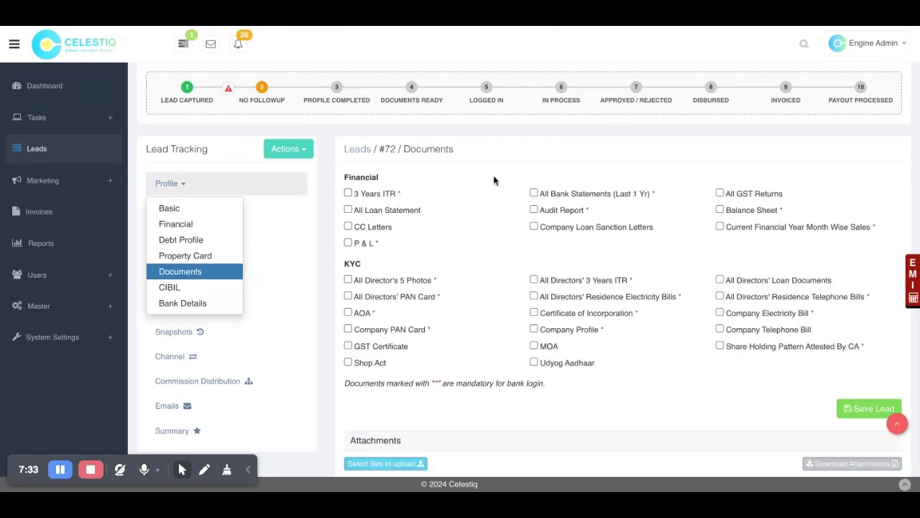
pyautogui.click(383, 195)
pyautogui.click(357, 247)
pyautogui.click(565, 193)
pyautogui.click(554, 210)
pyautogui.click(771, 212)
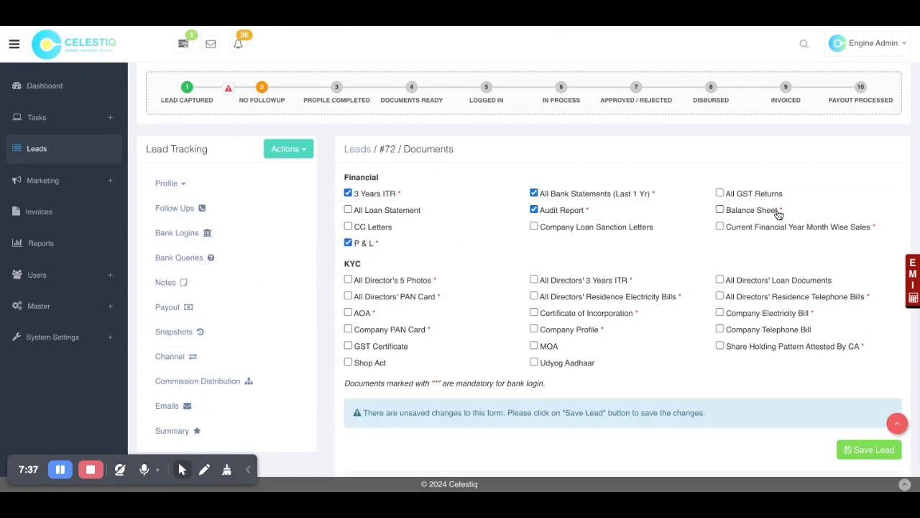
pyautogui.click(770, 228)
# Step: Save the updated document checklist with Save Lead
pyautogui.scroll(-3, 772, 230)
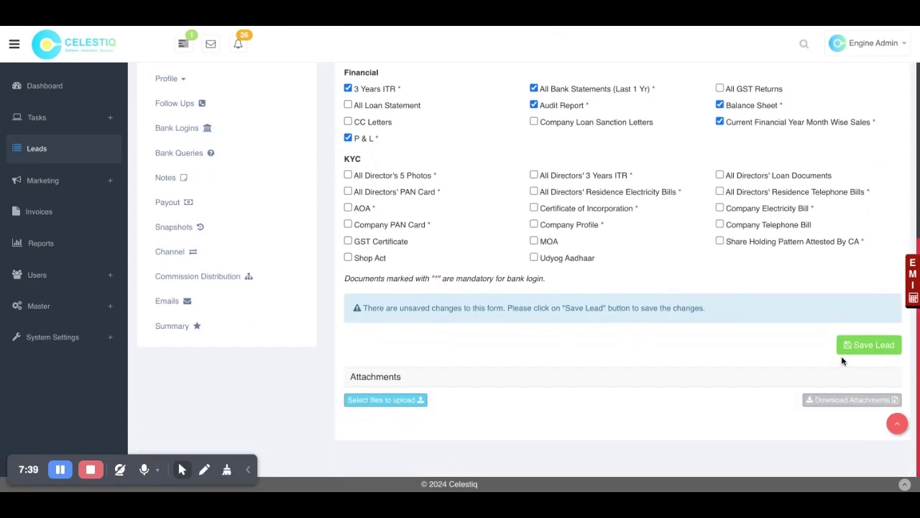
pyautogui.click(850, 355)
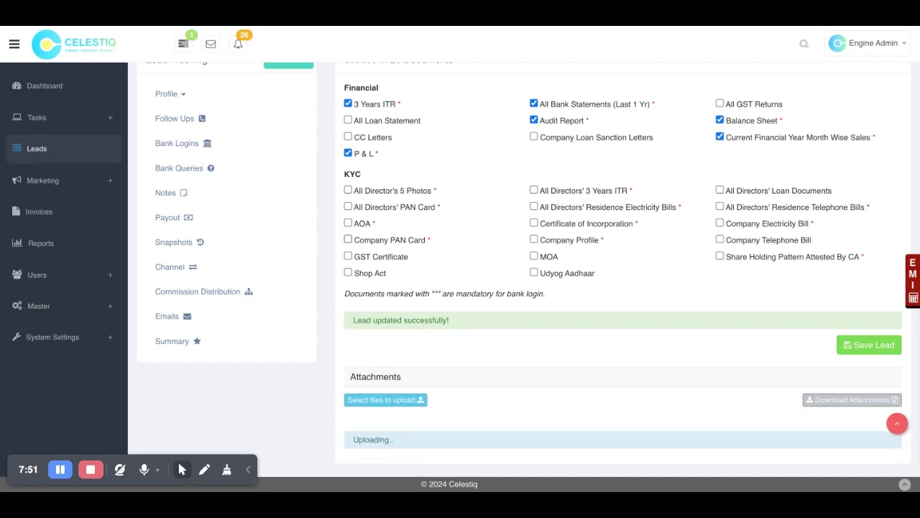
pyautogui.scroll(-1, 577, 354)
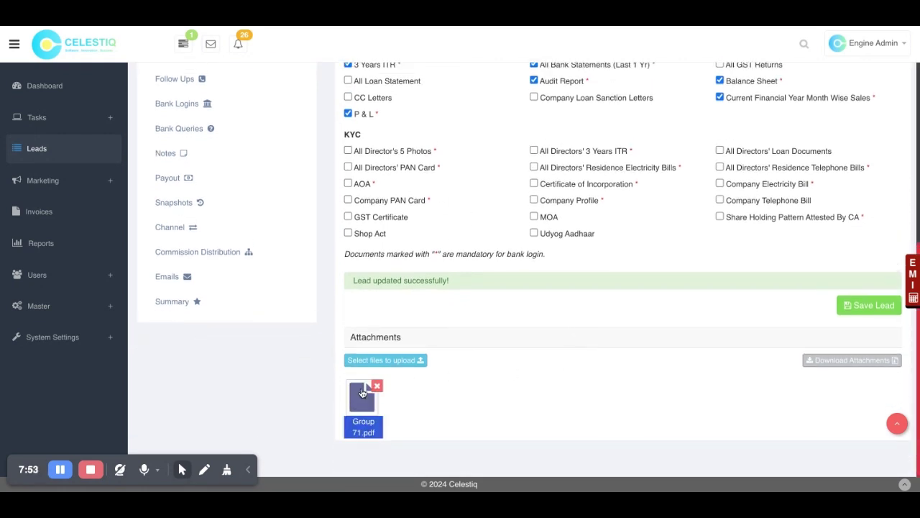
pyautogui.scroll(3, 503, 274)
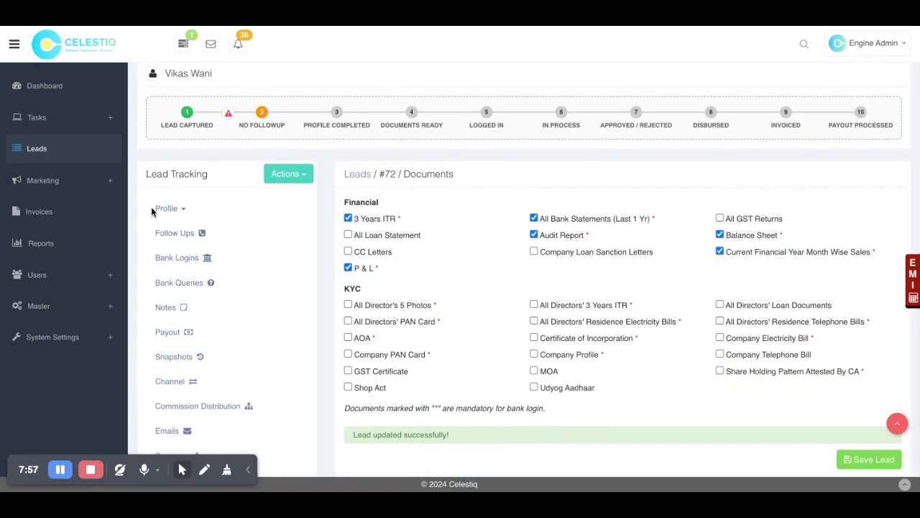
# Step: Set CIBIL Issue/Problem to Yes in the CIBIL section and focus the reason field
pyautogui.click(182, 209)
pyautogui.click(195, 312)
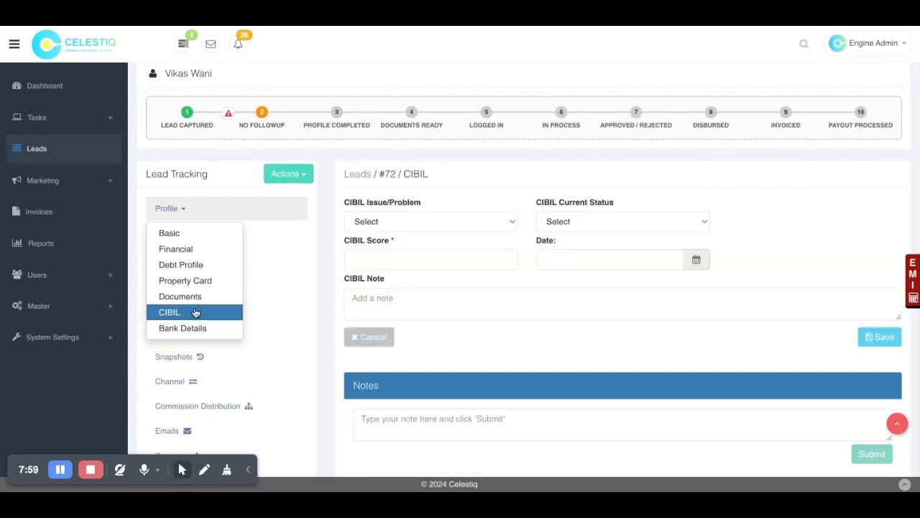
pyautogui.click(476, 199)
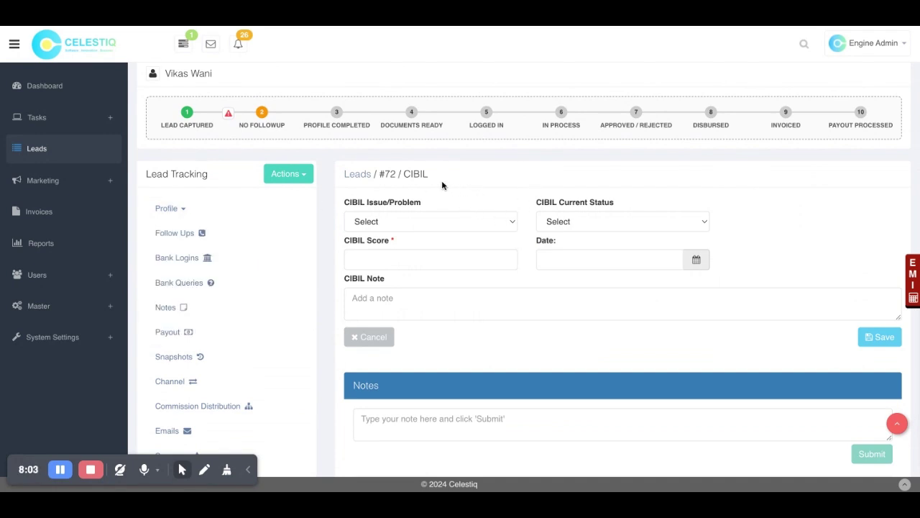
pyautogui.click(412, 234)
pyautogui.click(567, 214)
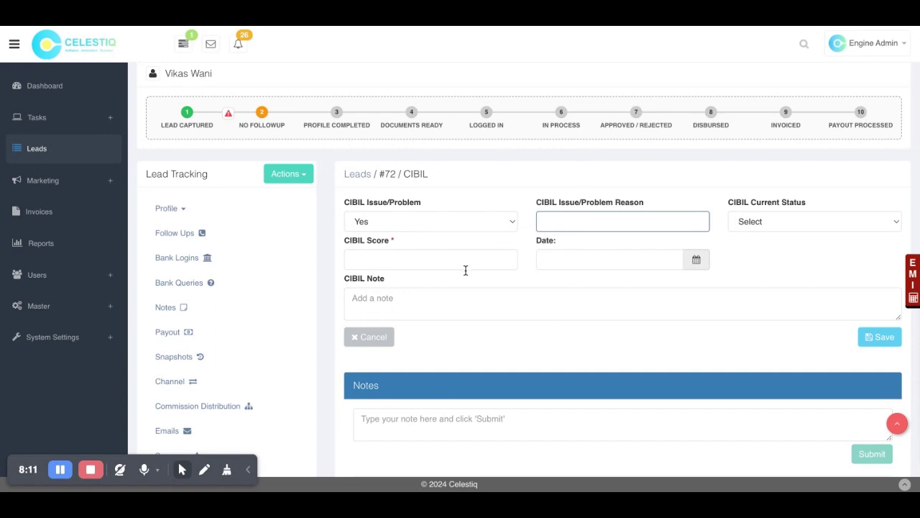
# Step: Bring up the lead's Bank Details section
pyautogui.scroll(-1, 449, 370)
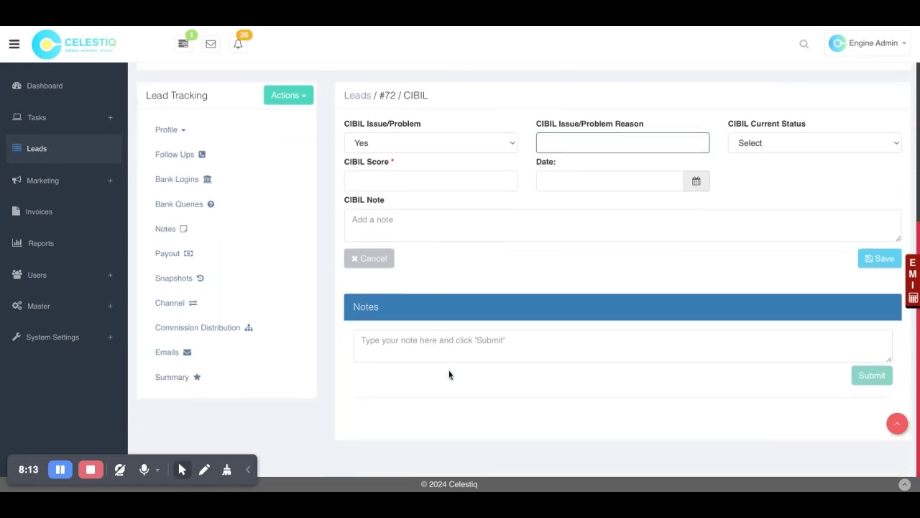
pyautogui.click(204, 138)
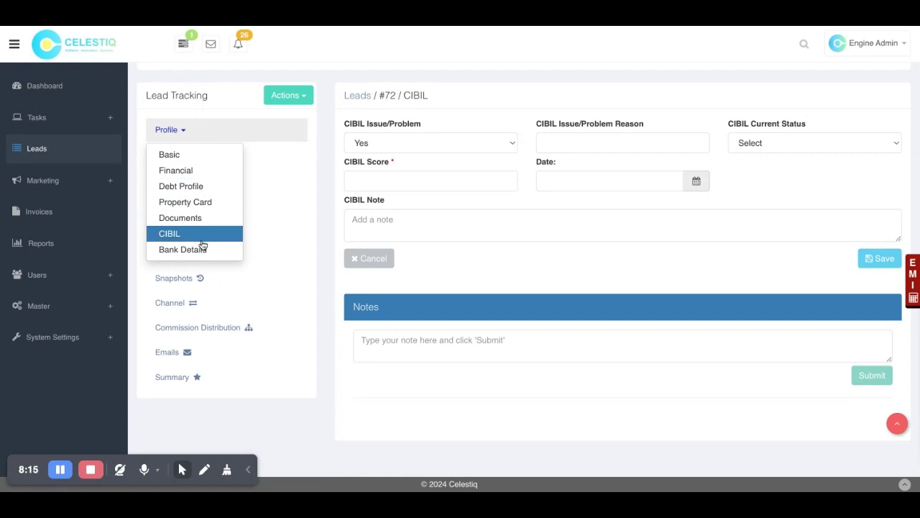
pyautogui.click(202, 250)
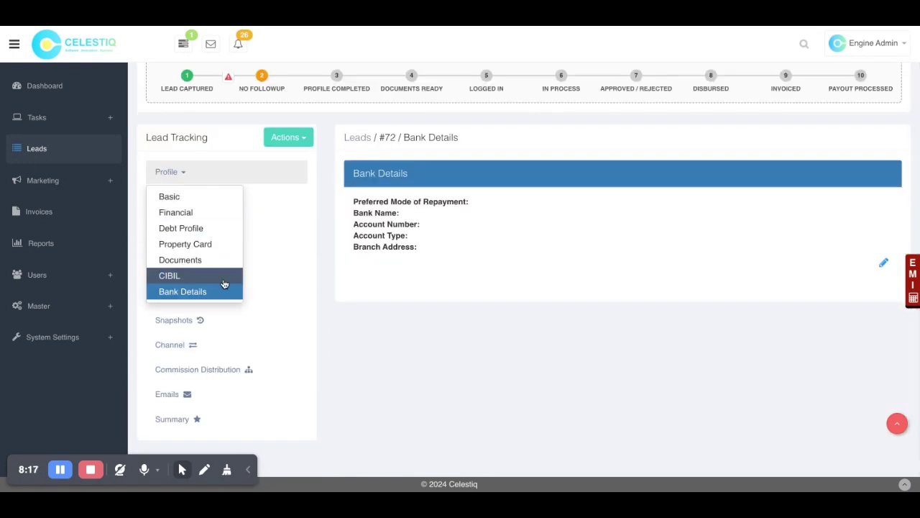
# Step: Review lead #72's Basic profile section
pyautogui.click(403, 381)
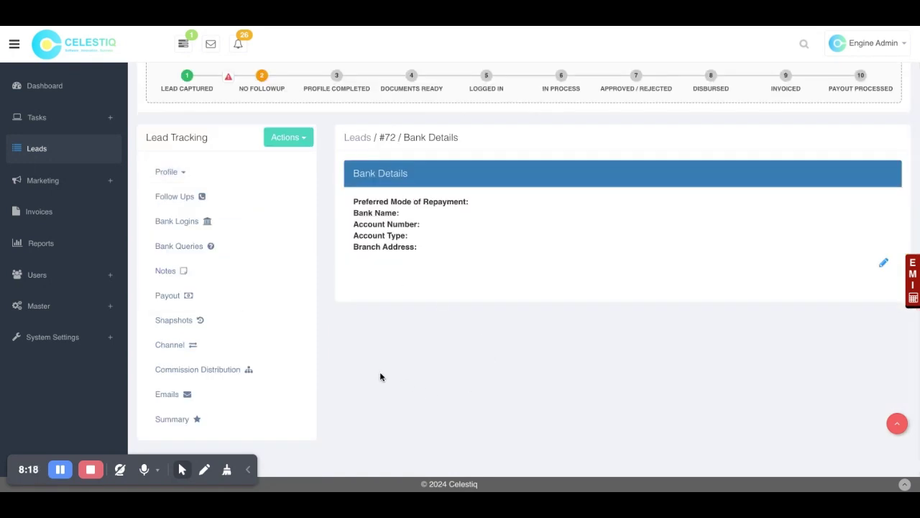
pyautogui.click(195, 174)
pyautogui.click(181, 196)
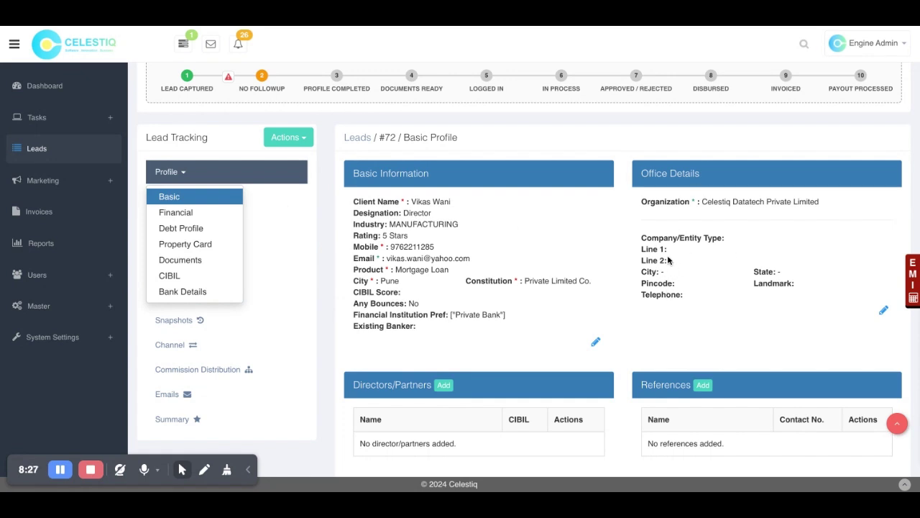
pyautogui.click(339, 215)
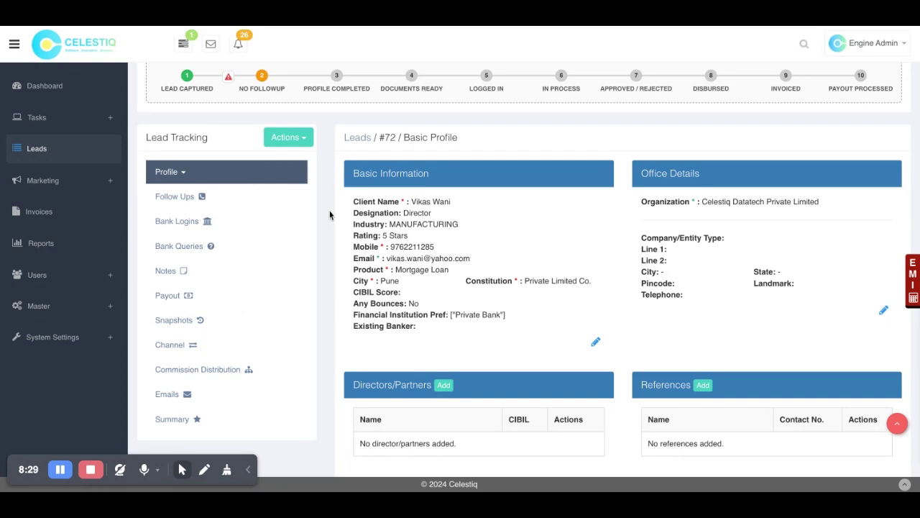
# Step: Check the pending Call follow-up's details, then go to the lead's Bank Logins
pyautogui.click(190, 199)
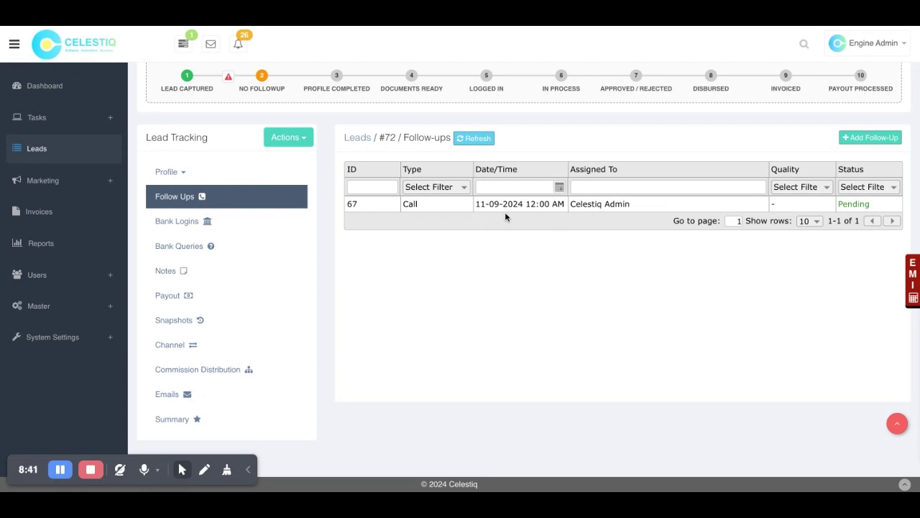
pyautogui.click(548, 204)
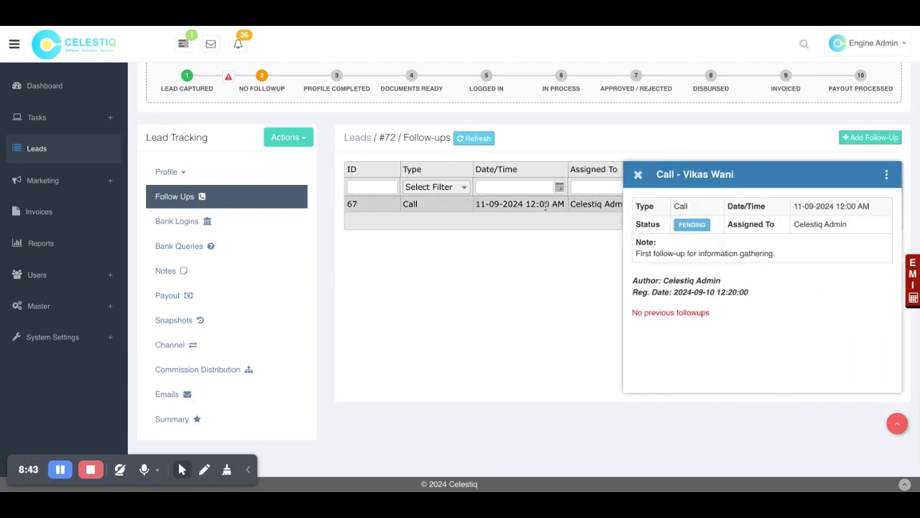
pyautogui.click(637, 178)
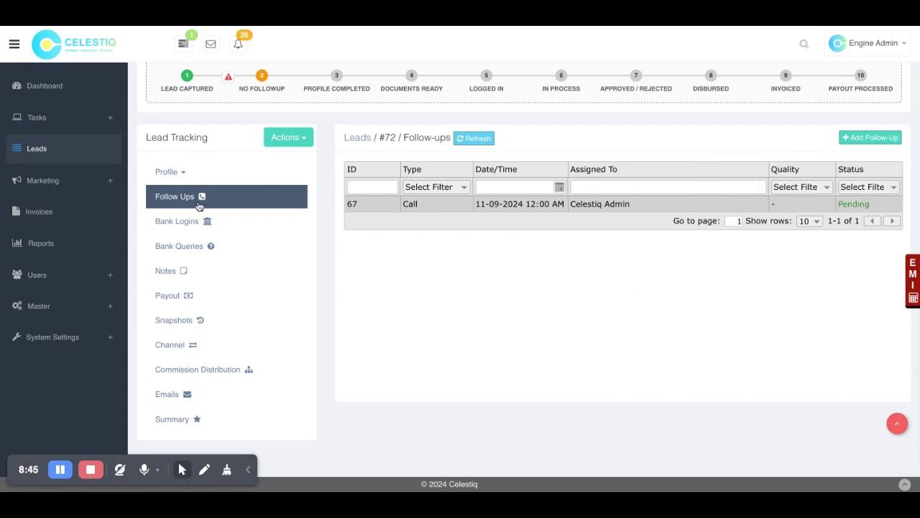
pyautogui.click(180, 222)
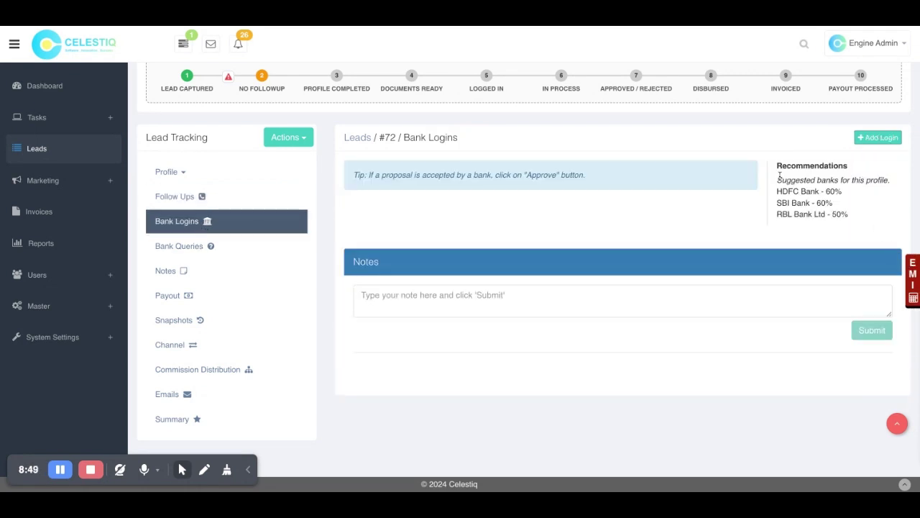
pyautogui.moveTo(779, 171); pyautogui.dragTo(847, 214)
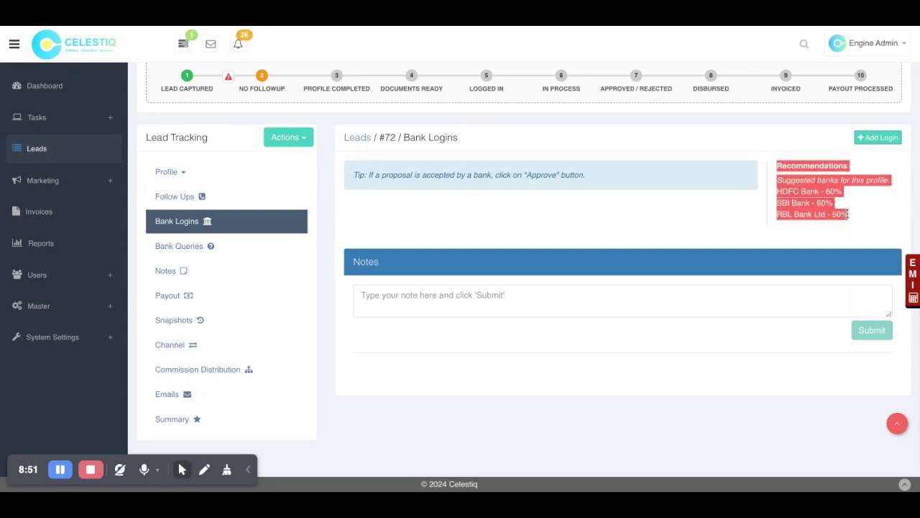
pyautogui.click(847, 214)
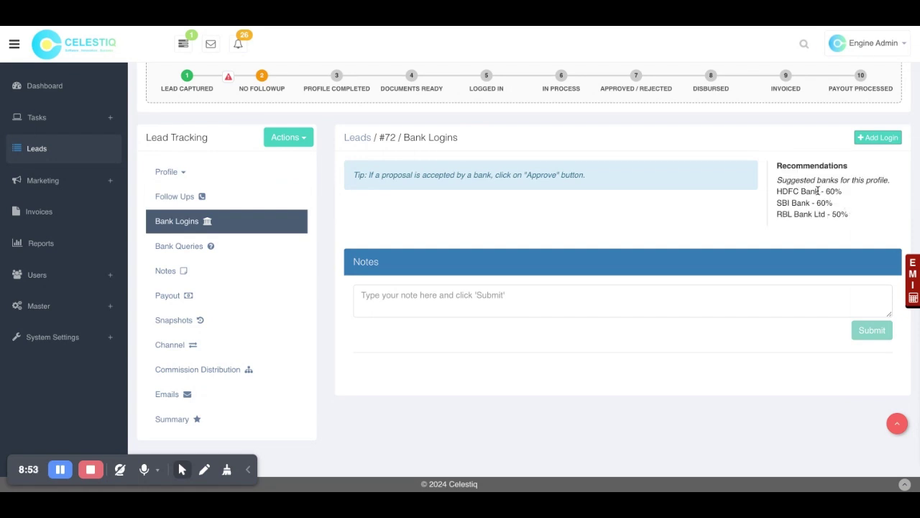
pyautogui.moveTo(775, 191); pyautogui.dragTo(862, 211)
pyautogui.click(863, 210)
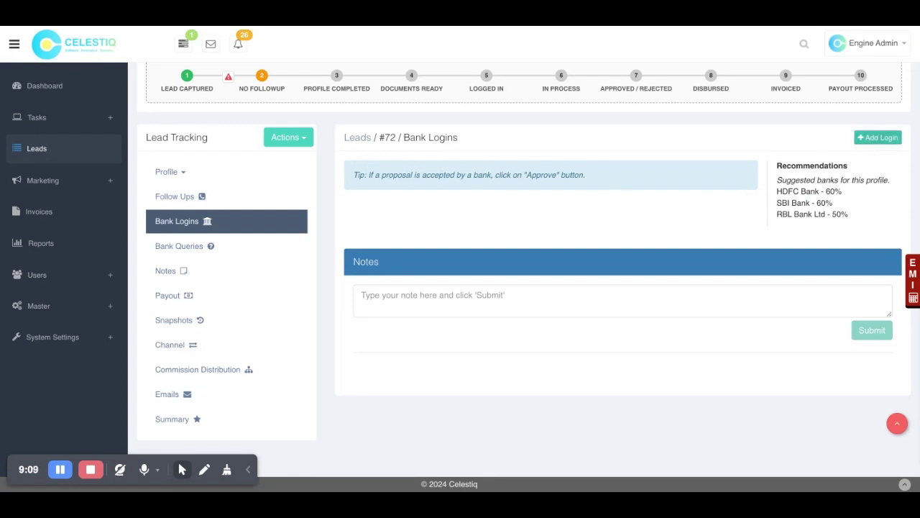
pyautogui.click(877, 137)
# Step: Add an Aditya Birla Finance bank login dated today and save it
pyautogui.click(389, 115)
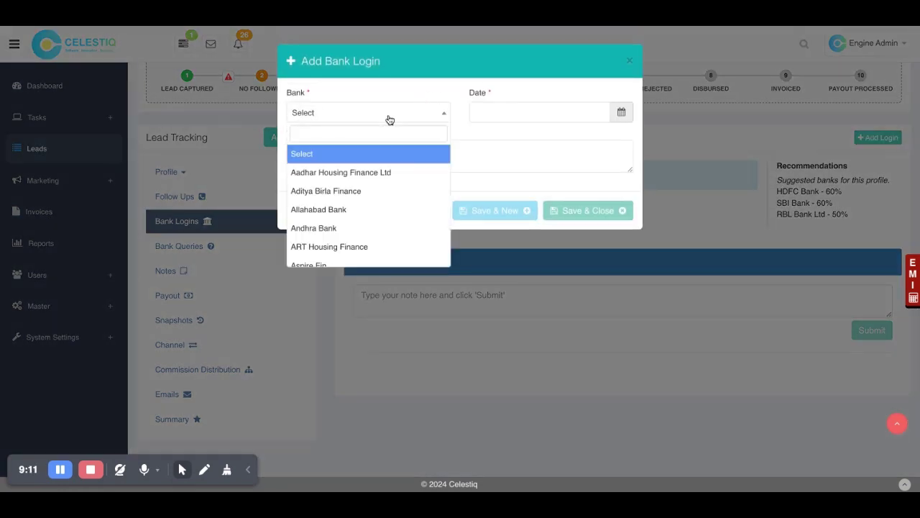
pyautogui.click(342, 193)
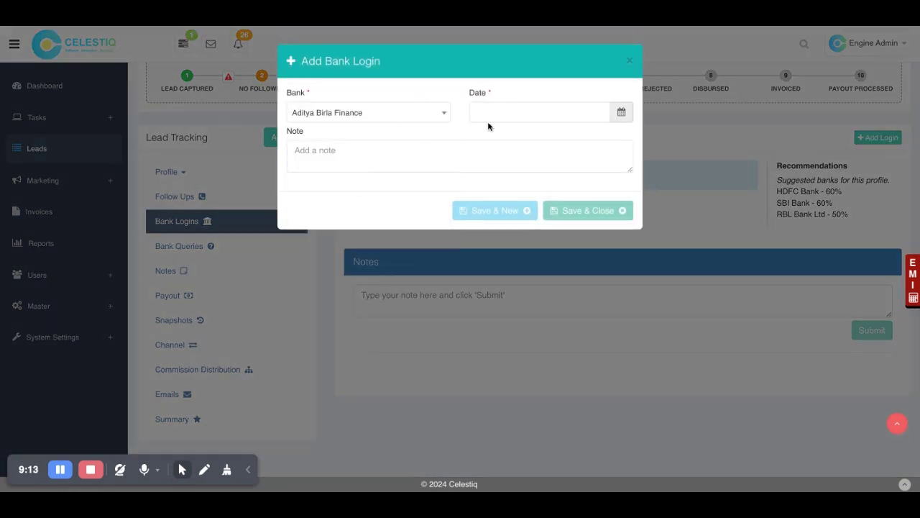
pyautogui.click(545, 112)
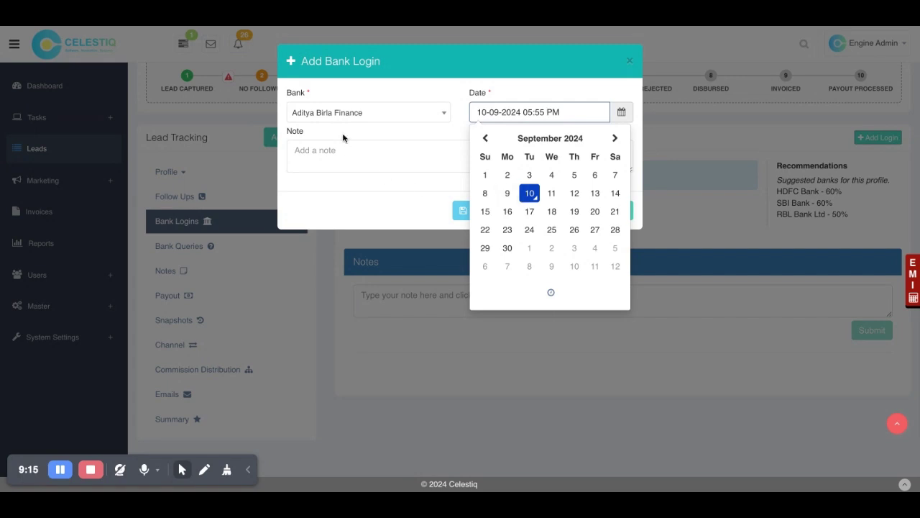
pyautogui.click(393, 155)
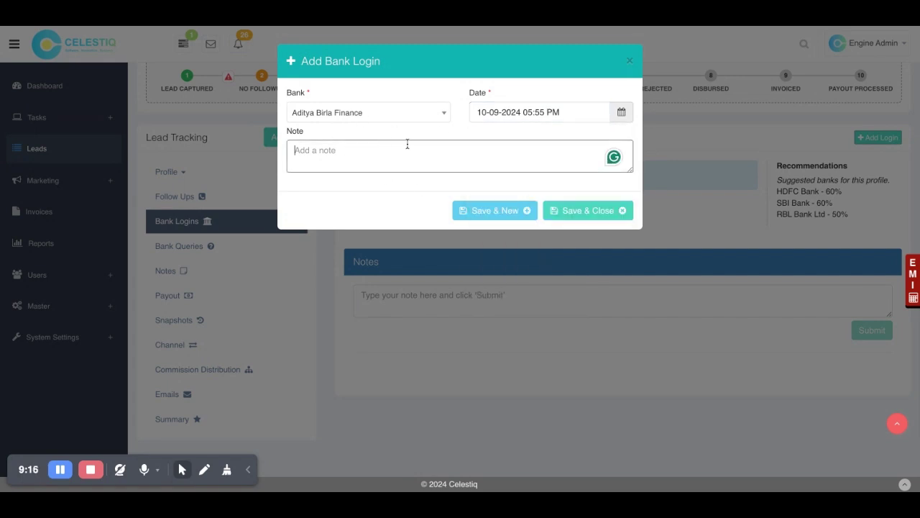
pyautogui.click(565, 210)
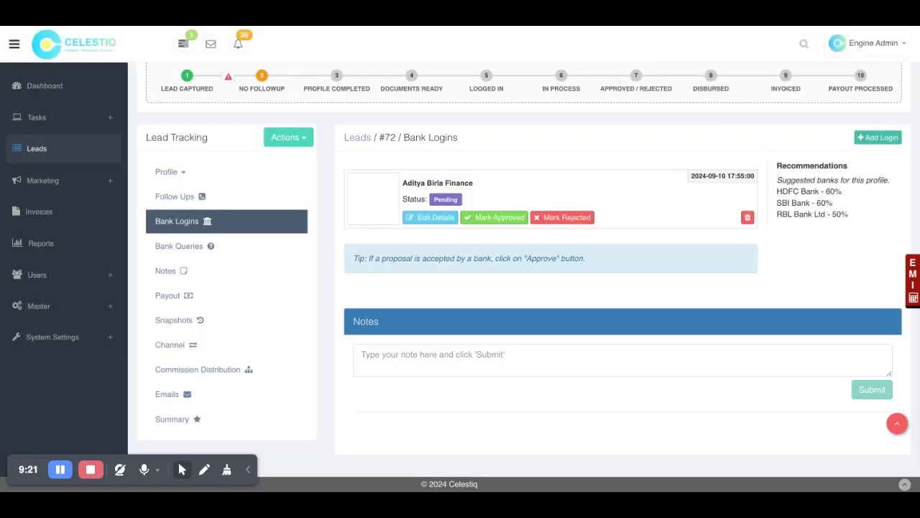
# Step: Add a second bank login for HDFC Bank with the same date and save it
pyautogui.click(878, 137)
pyautogui.click(388, 112)
pyautogui.write('hdfc')
pyautogui.click(352, 151)
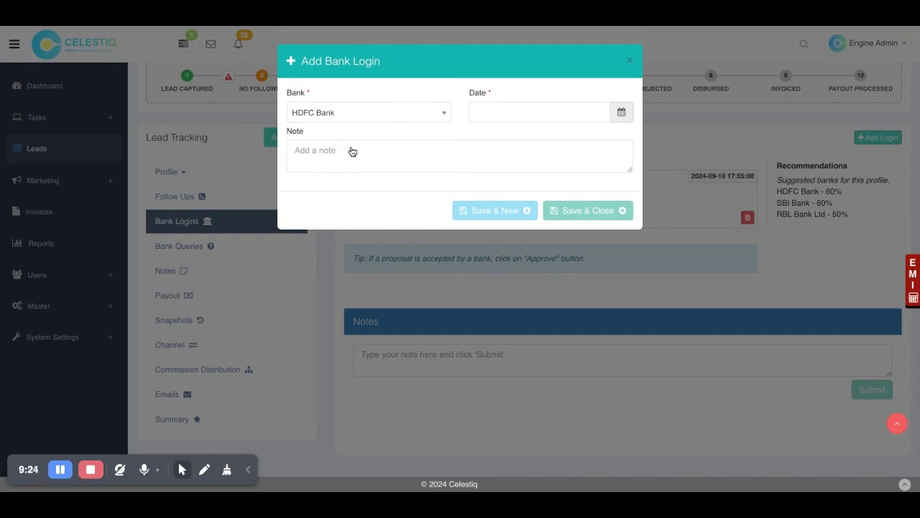
pyautogui.click(505, 113)
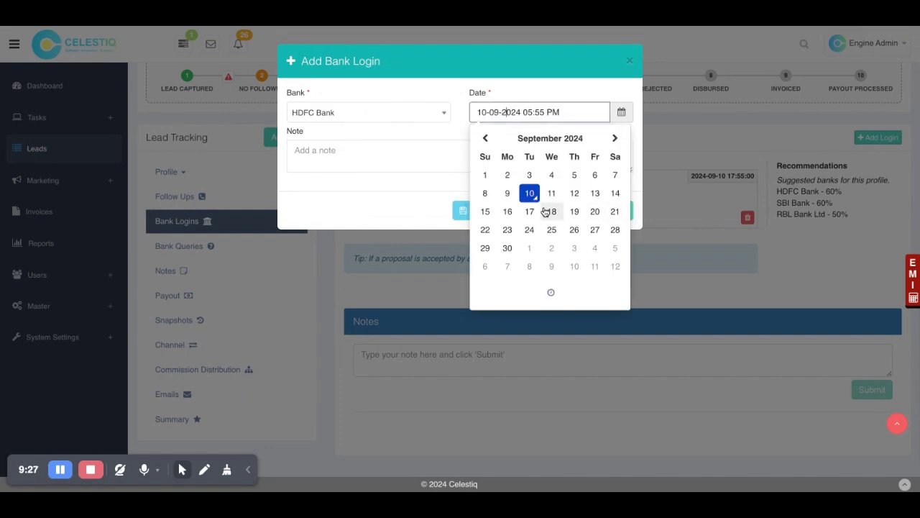
pyautogui.click(440, 195)
pyautogui.click(576, 209)
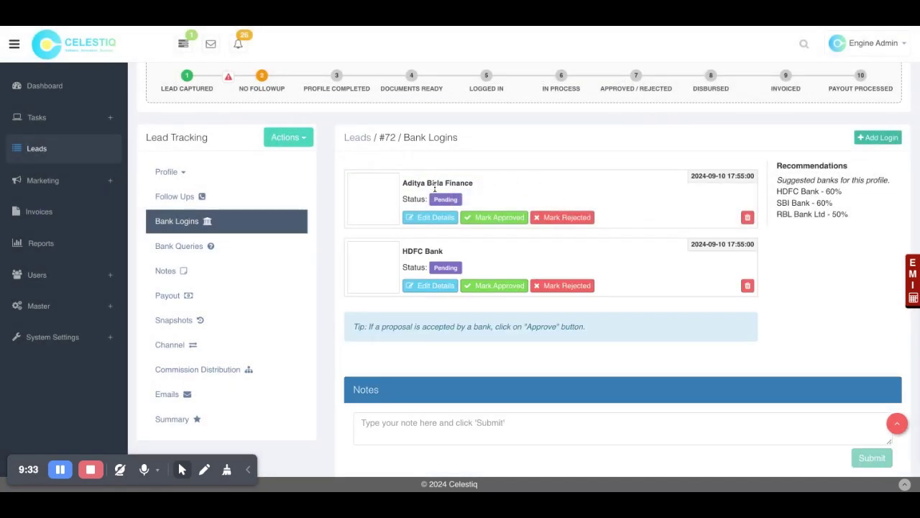
pyautogui.moveTo(391, 136); pyautogui.dragTo(402, 137)
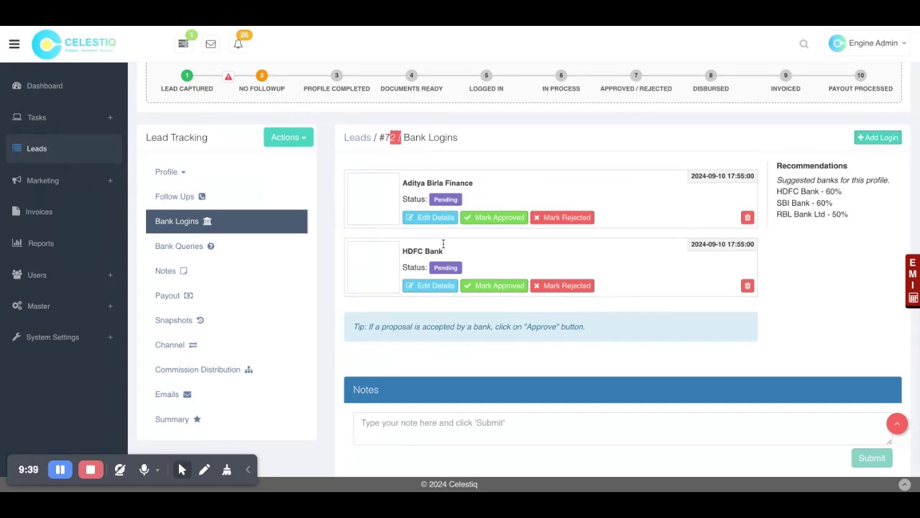
# Step: Approve the HDFC Bank login for 1,00,00,000 over 48 months at 12% interest
pyautogui.click(474, 194)
pyautogui.scroll(-1, 429, 268)
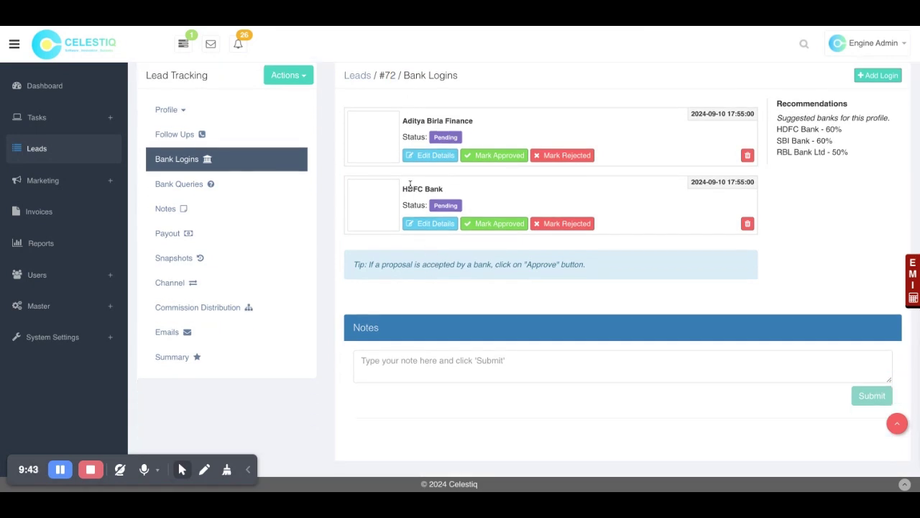
pyautogui.click(495, 229)
pyautogui.click(338, 164)
pyautogui.write('1,00,00,00')
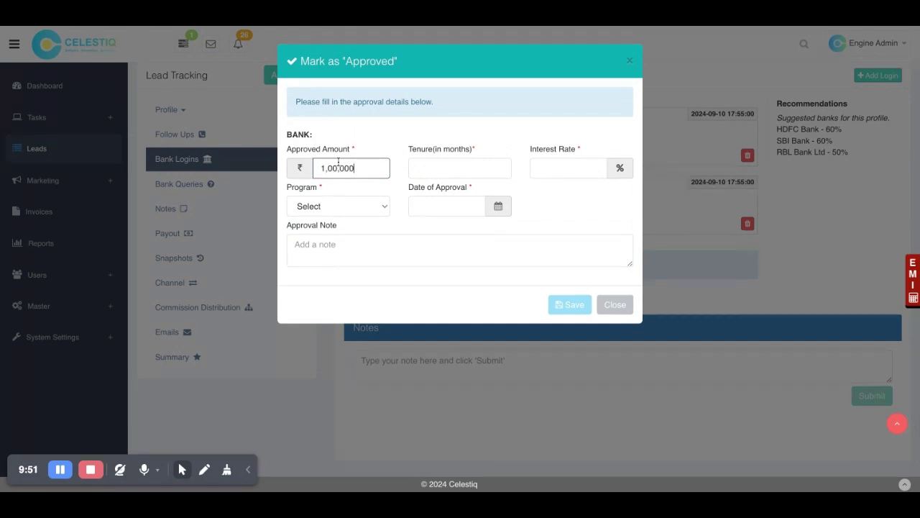
pyautogui.write('0')
pyautogui.click(454, 167)
pyautogui.write('25')
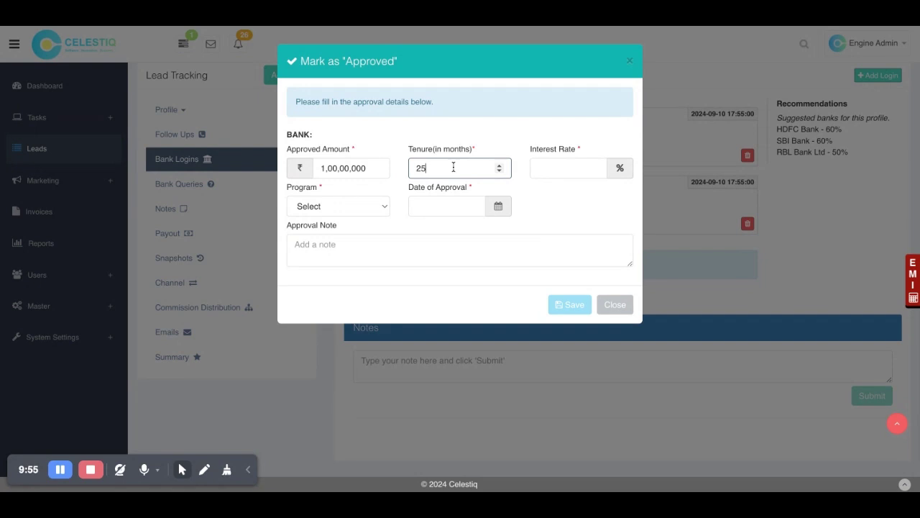
pyautogui.click(570, 166)
pyautogui.write('12')
pyautogui.click(453, 167)
pyautogui.doubleClick(454, 167)
pyautogui.write('48')
# Step: Choose the Net Income program, approval date 10-09-2024, and save the approval
pyautogui.click(361, 203)
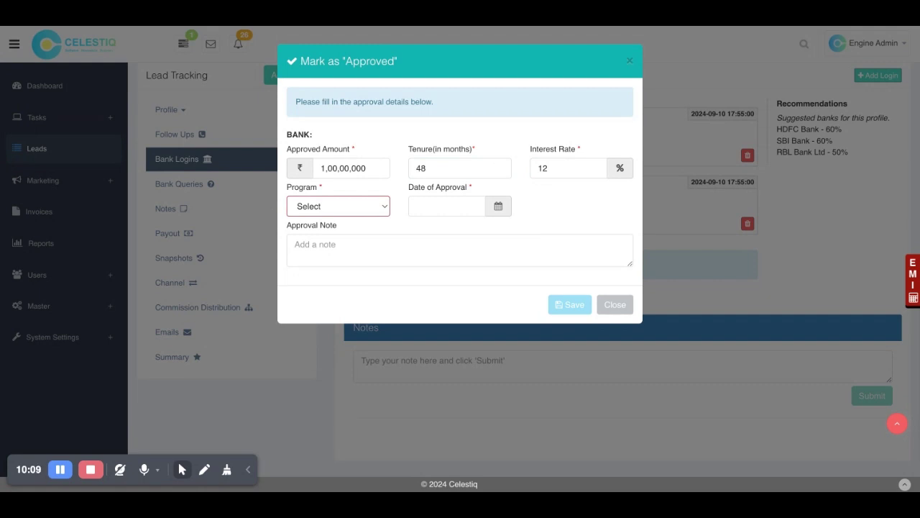
pyautogui.click(336, 221)
pyautogui.click(465, 211)
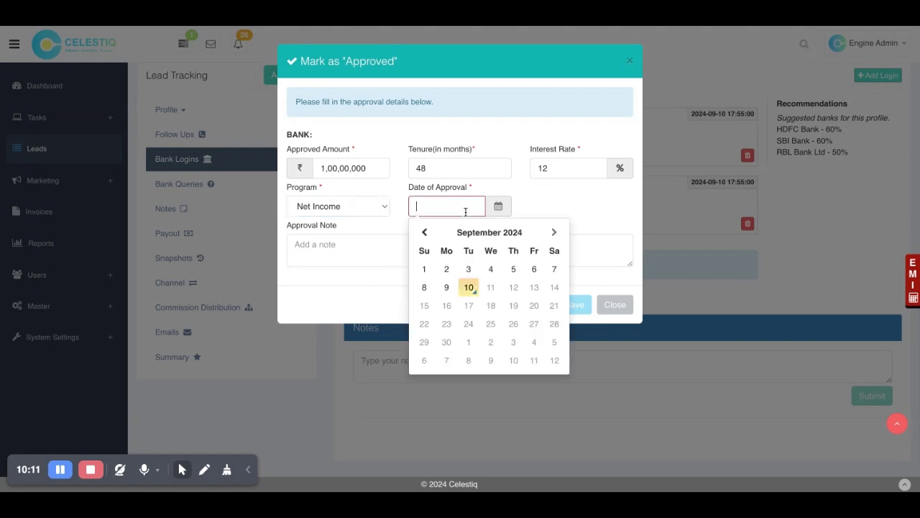
pyautogui.click(469, 281)
pyautogui.click(573, 304)
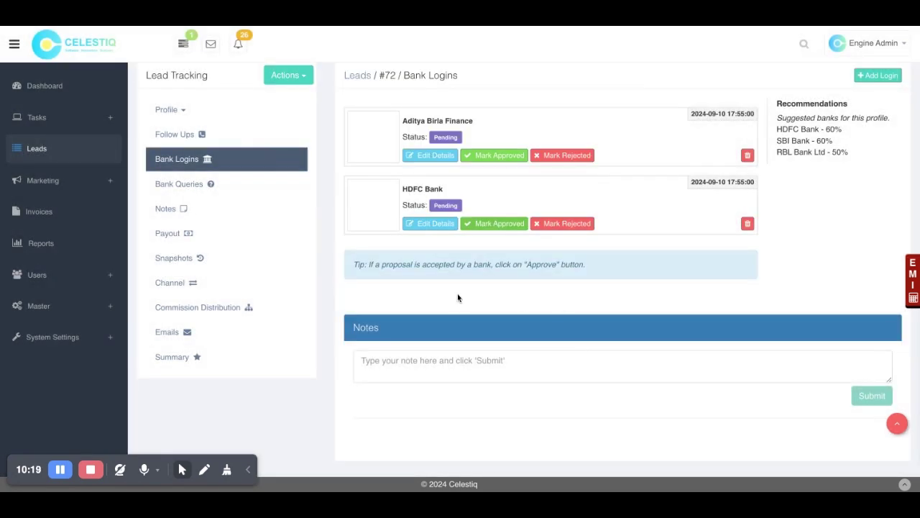
# Step: Glance at Bank Queries, return to Bank Logins, and reload the leads page
pyautogui.click(230, 182)
pyautogui.click(212, 226)
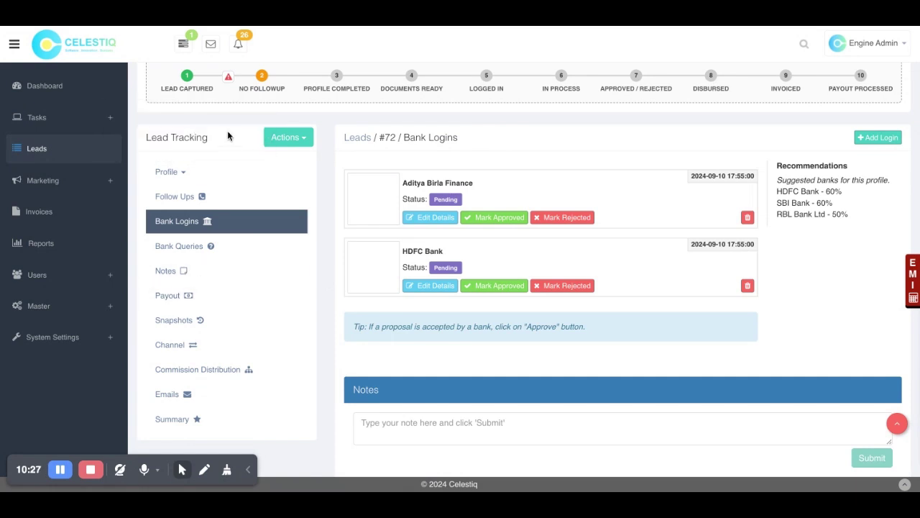
pyautogui.click(82, 27)
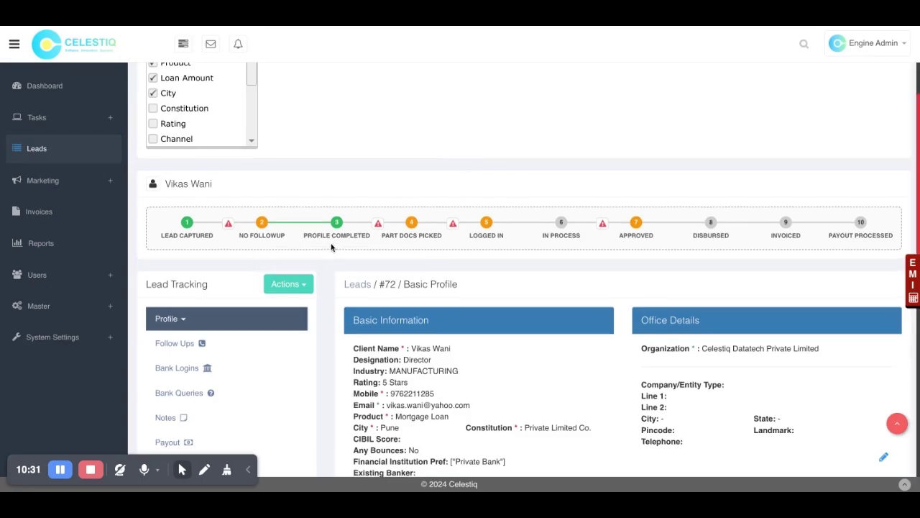
# Step: In Bank Logins, open Mark Disbursed for the approved HDFC Bank login
pyautogui.scroll(-5, 331, 246)
pyautogui.scroll(1, 216, 157)
pyautogui.scroll(4, 215, 158)
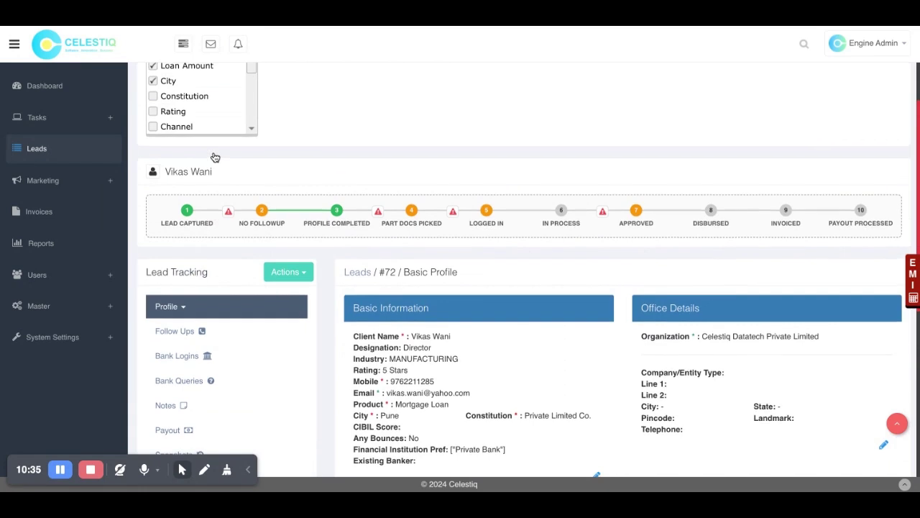
pyautogui.scroll(-4, 318, 263)
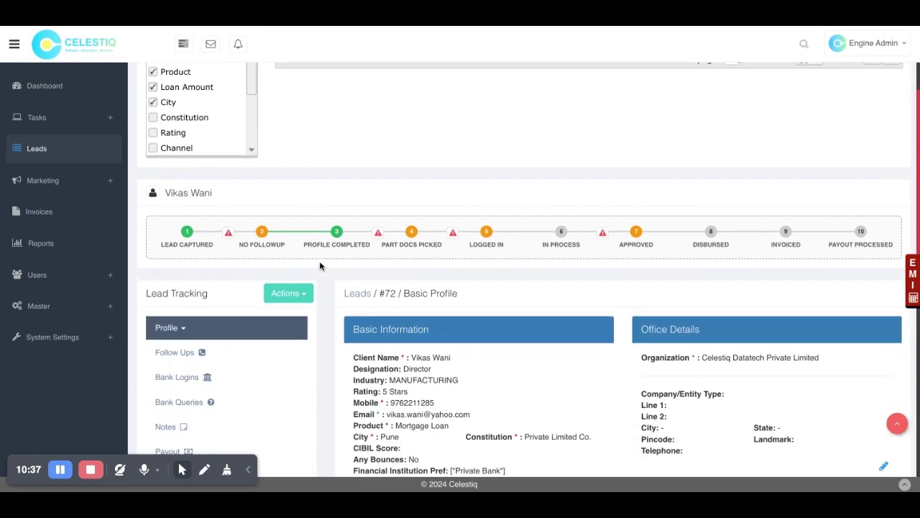
pyautogui.click(206, 264)
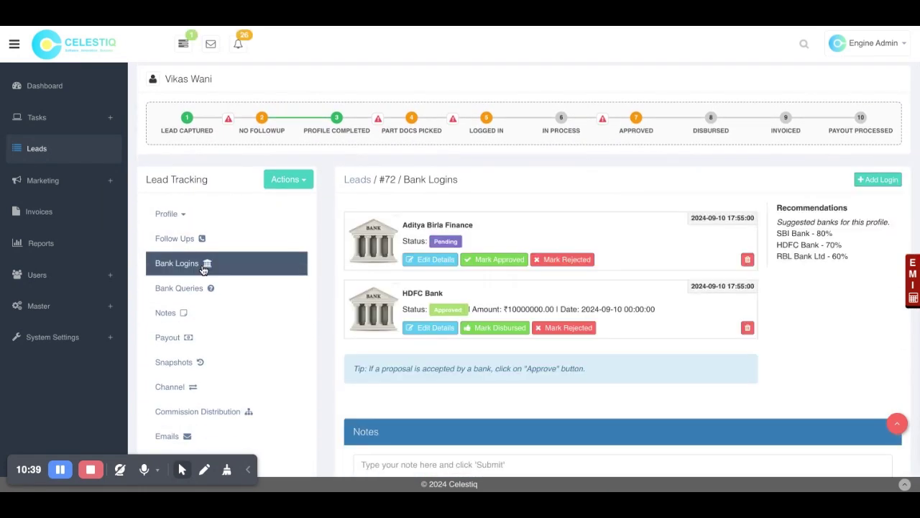
pyautogui.moveTo(433, 309); pyautogui.dragTo(469, 307)
pyautogui.click(515, 307)
pyautogui.click(499, 328)
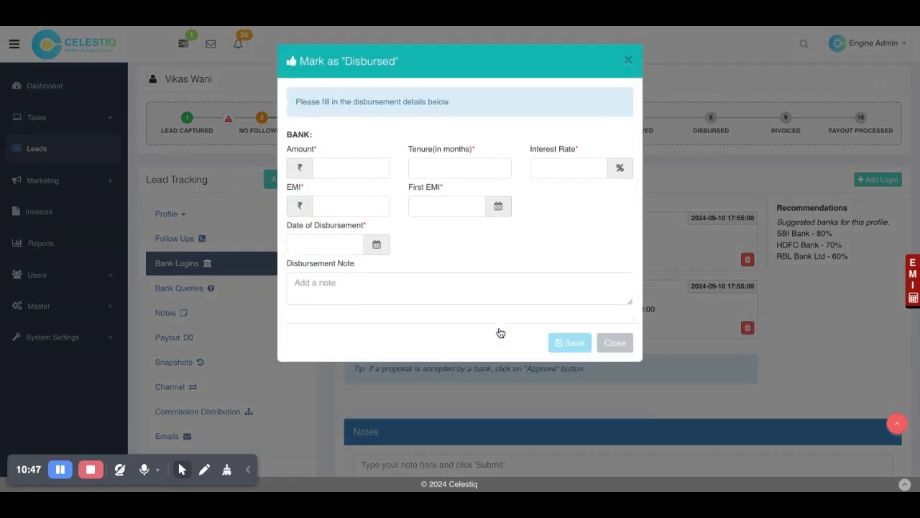
# Step: Enter disbursed amount 11000000, tenure 48 months, interest rate 12 and EMI 1000000
pyautogui.click(351, 168)
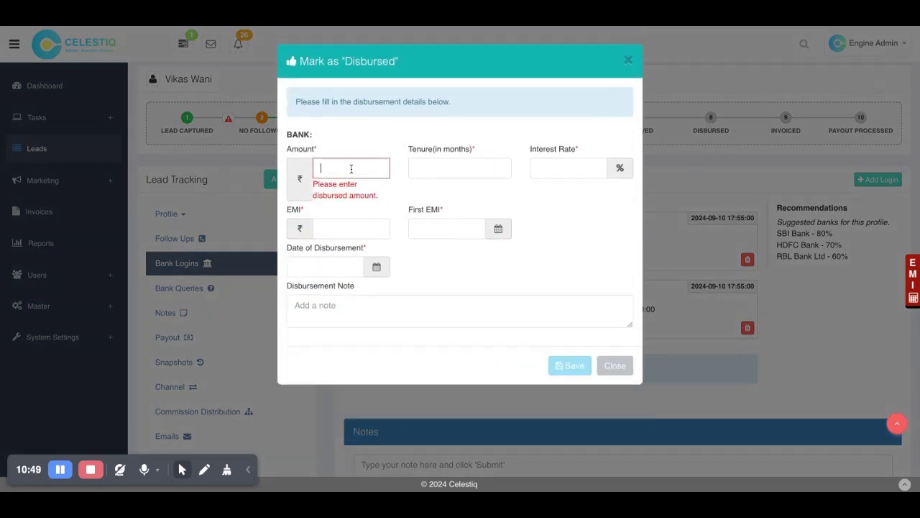
pyautogui.write('11000000')
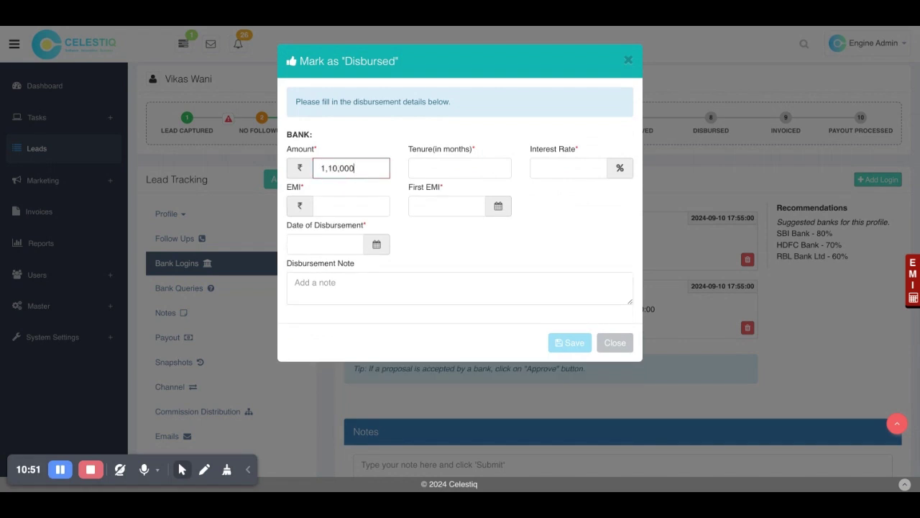
pyautogui.click(428, 161)
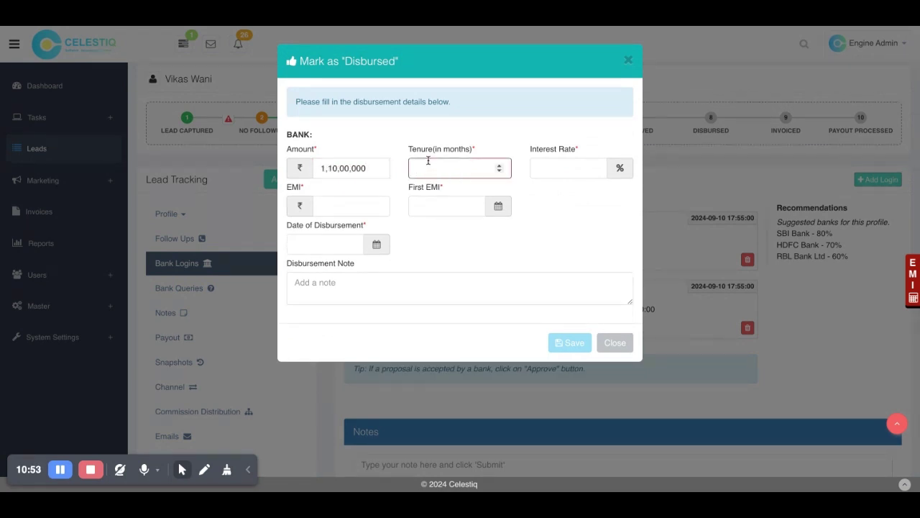
pyautogui.write('48')
pyautogui.click(539, 163)
pyautogui.write('12')
pyautogui.click(329, 209)
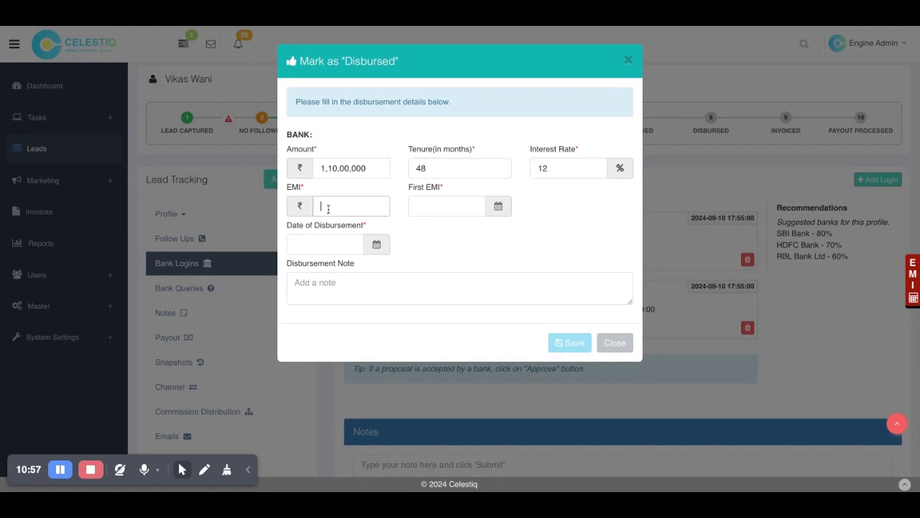
pyautogui.write('1000000')
# Step: Set first EMI date to 11 September 2024, disbursement date to 10-09-2024, and note 'aa'
pyautogui.click(416, 208)
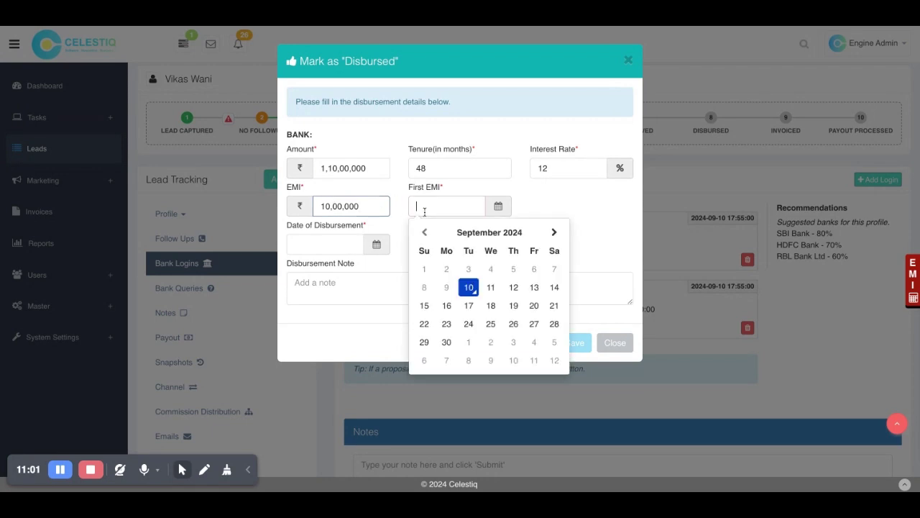
pyautogui.click(465, 288)
pyautogui.click(461, 209)
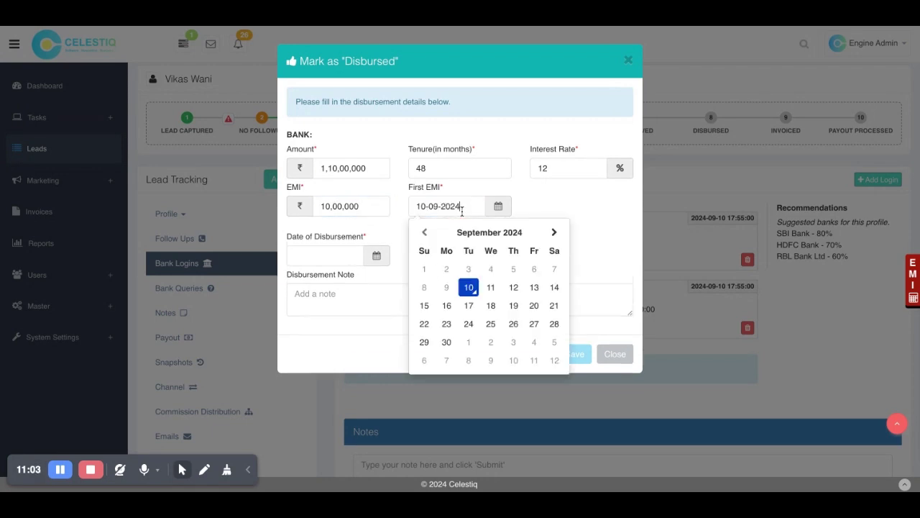
pyautogui.click(494, 288)
pyautogui.click(325, 243)
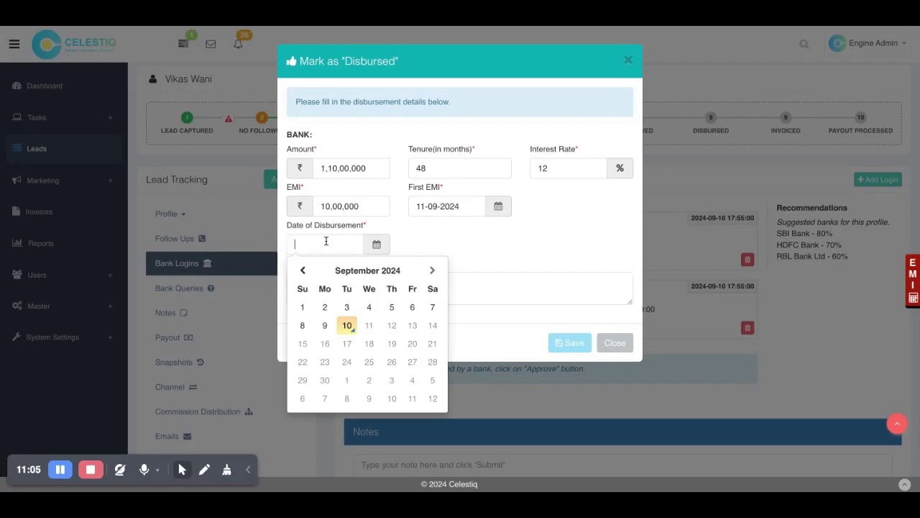
pyautogui.click(348, 327)
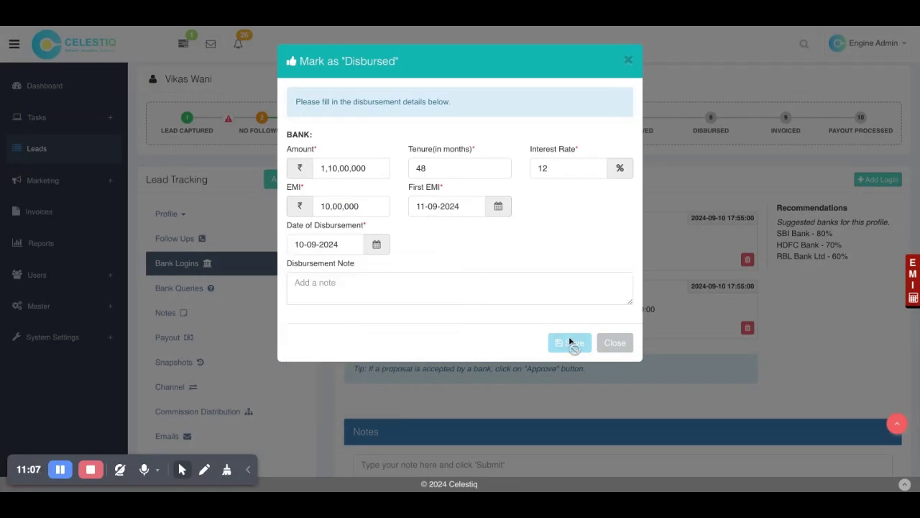
pyautogui.click(525, 296)
pyautogui.write('aa')
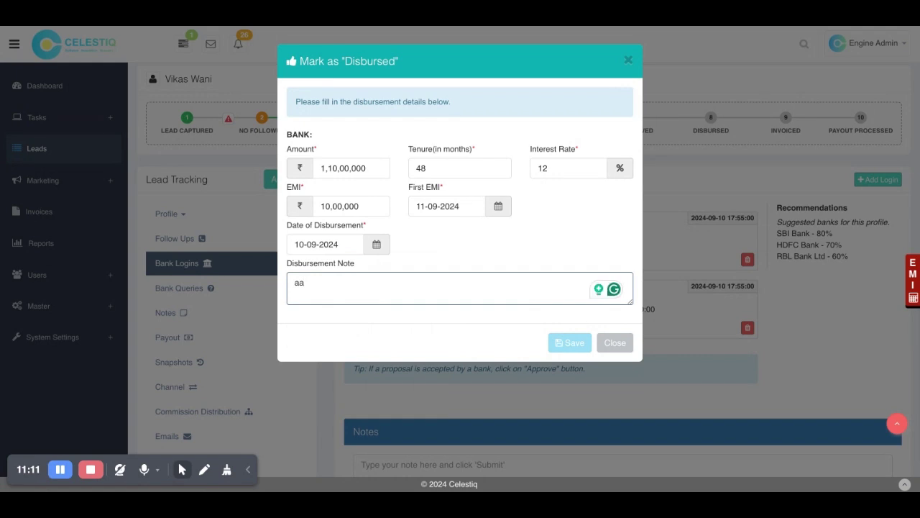
# Step: Keep the disbursement date at 10-09-2024 and clear the 'aa' disbursement note
pyautogui.click(351, 206)
pyautogui.click(376, 244)
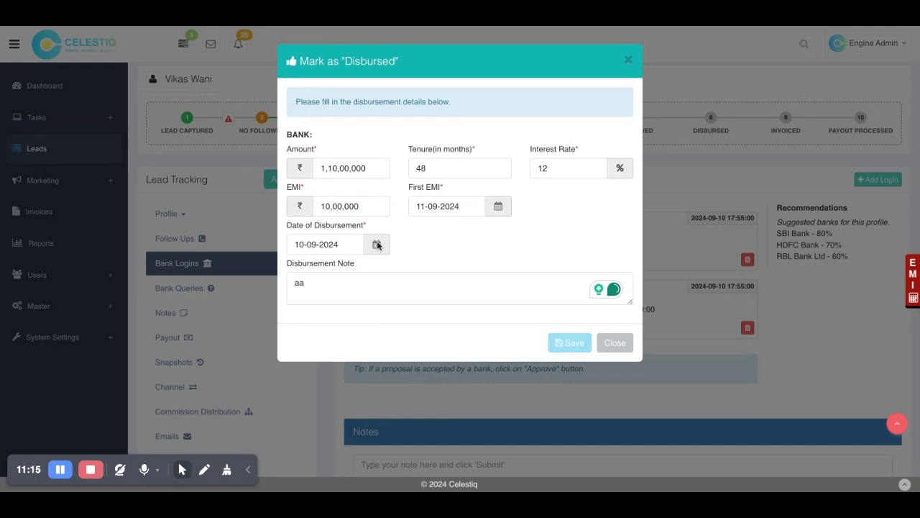
pyautogui.click(347, 325)
pyautogui.click(539, 296)
pyautogui.hotkey('ctrl', 'a')
pyautogui.press('BackSpace')
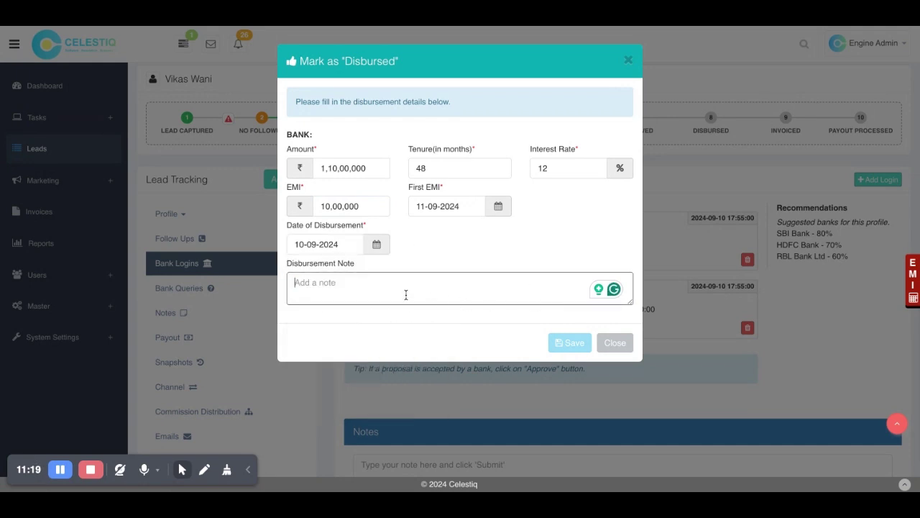
# Step: Change the first EMI date to 12-09-2024, select the EMI amount, then close without saving
pyautogui.click(438, 204)
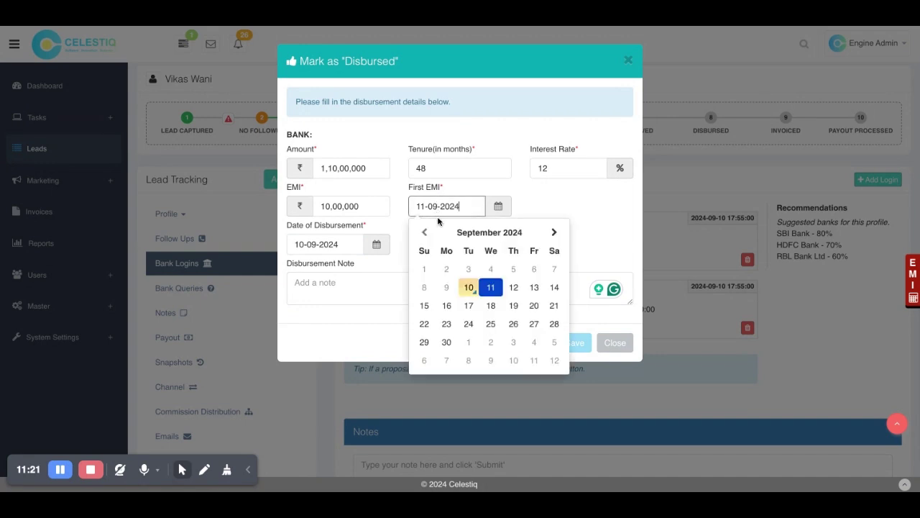
pyautogui.click(515, 294)
pyautogui.click(515, 296)
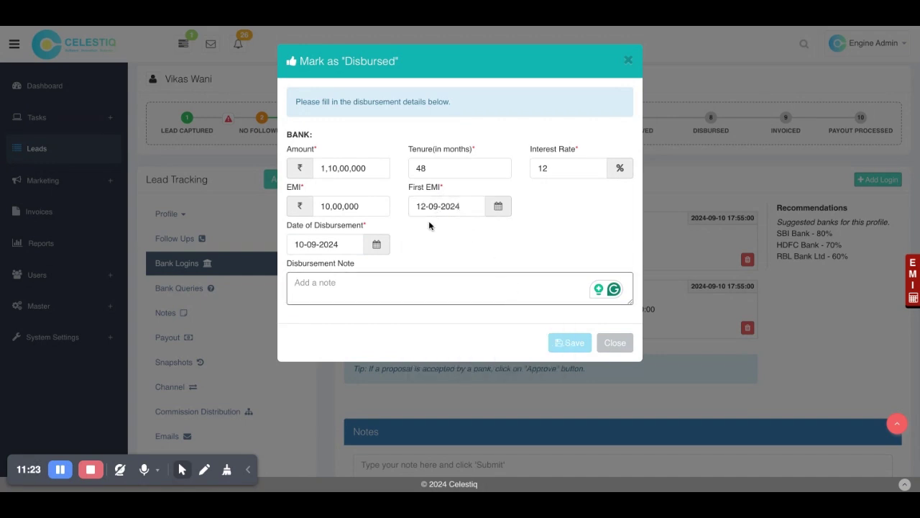
pyautogui.doubleClick(345, 207)
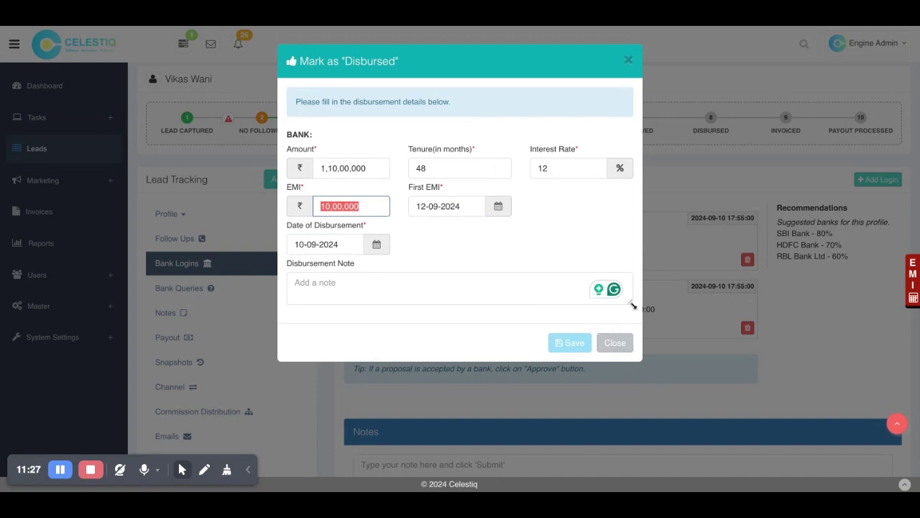
pyautogui.click(621, 348)
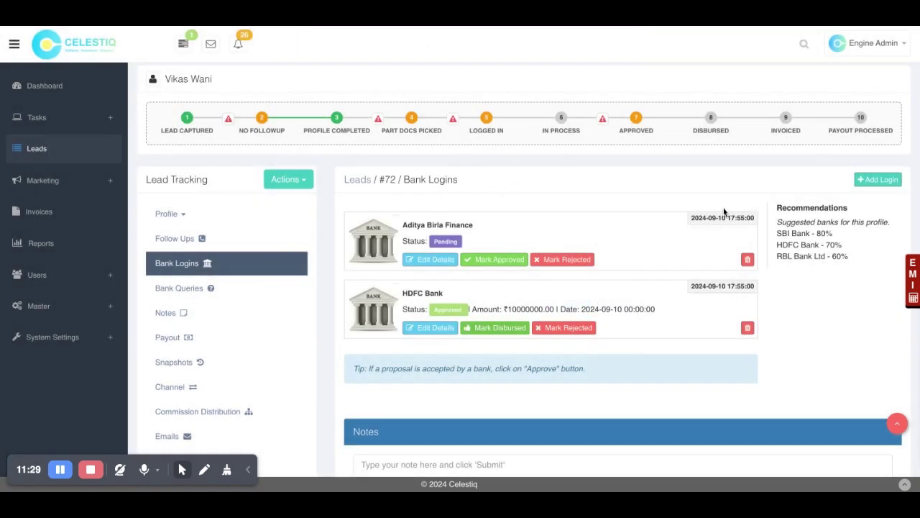
# Step: Start a new bank query for Aditya Birla Finance with type KYC and sub type ID Proof
pyautogui.scroll(-2, 458, 305)
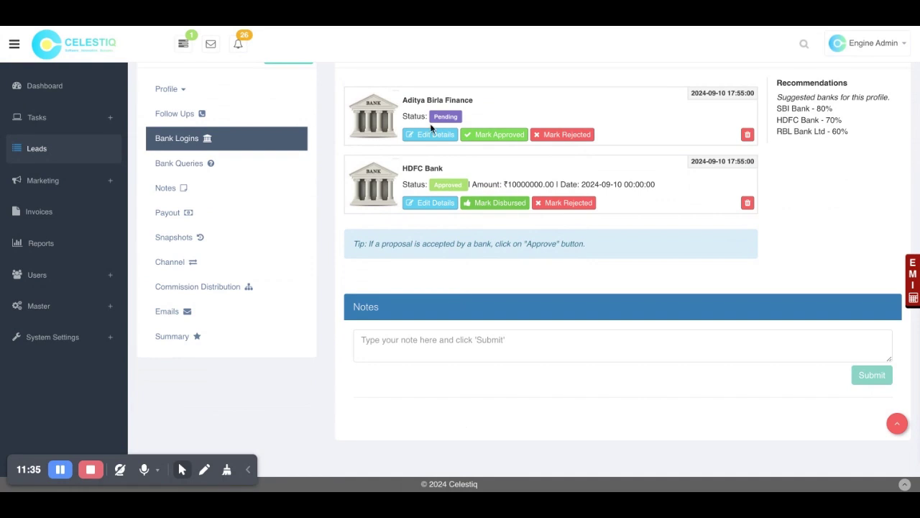
pyautogui.click(230, 164)
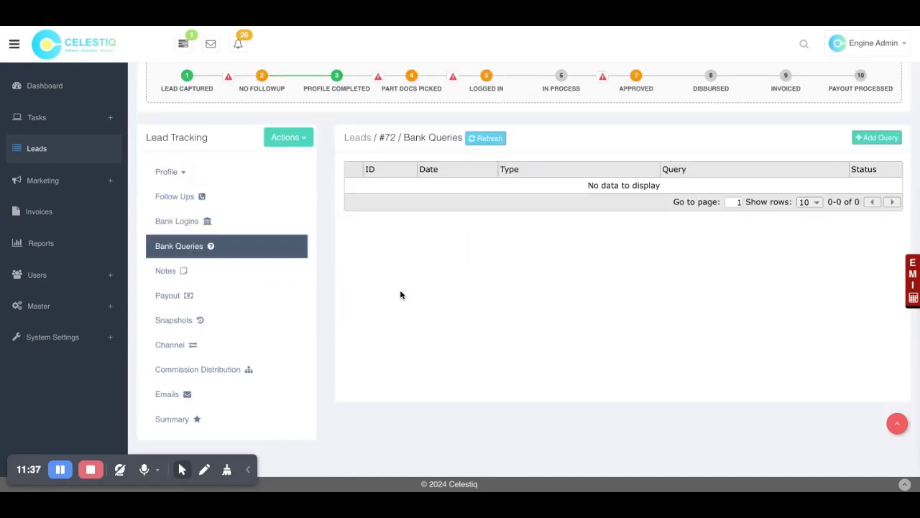
pyautogui.click(876, 138)
pyautogui.click(419, 113)
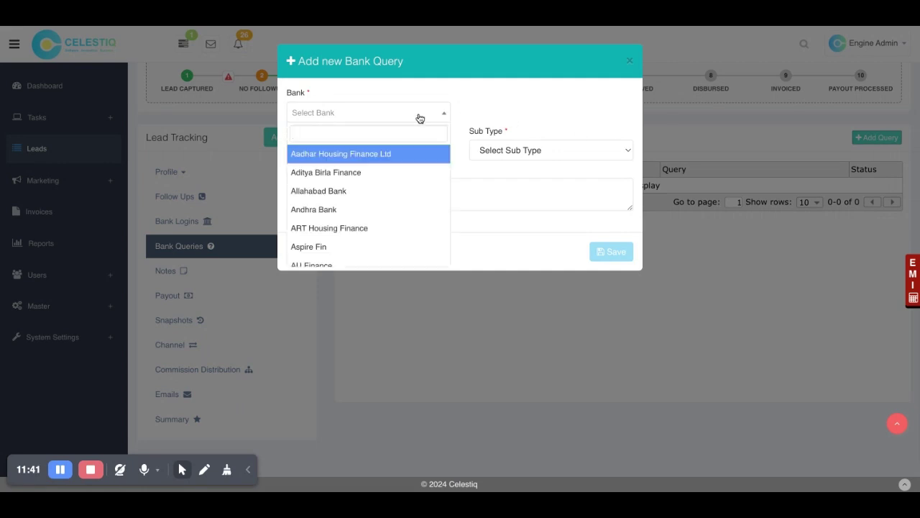
pyautogui.click(359, 172)
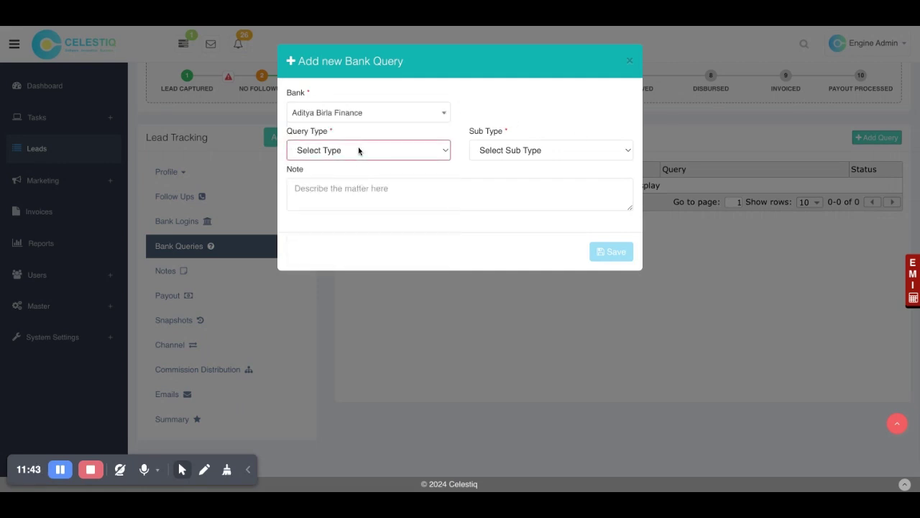
pyautogui.click(351, 163)
pyautogui.click(552, 155)
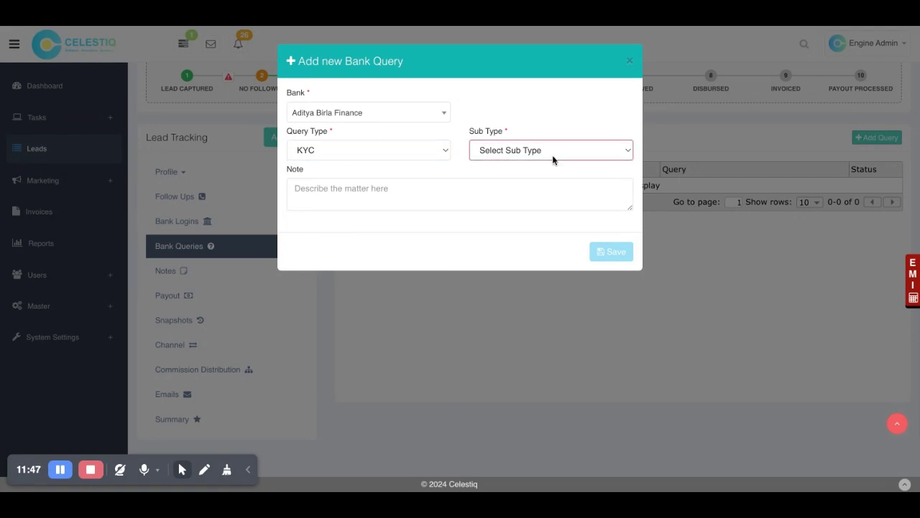
pyautogui.click(517, 177)
# Step: Write the query note 'Please send a clear copy.' and save the query
pyautogui.click(455, 202)
pyautogui.write('Please send a fres')
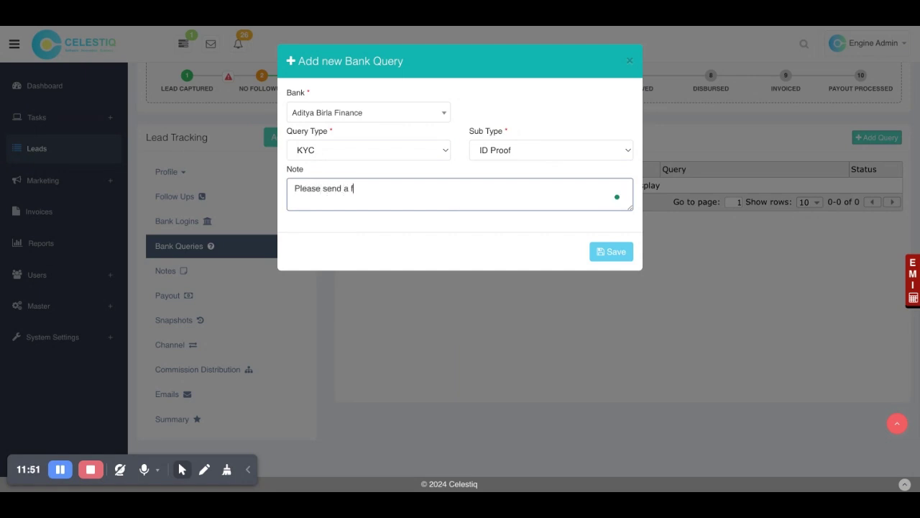
pyautogui.write('h cop')
pyautogui.press('BackSpace')
pyautogui.press('BackSpace')
pyautogui.press('BackSpace')
pyautogui.press('BackSpace')
pyautogui.press('BackSpace')
pyautogui.press('BackSpace')
pyautogui.press('BackSpace')
pyautogui.press('BackSpace')
pyautogui.write('clear copy.')
pyautogui.click(605, 258)
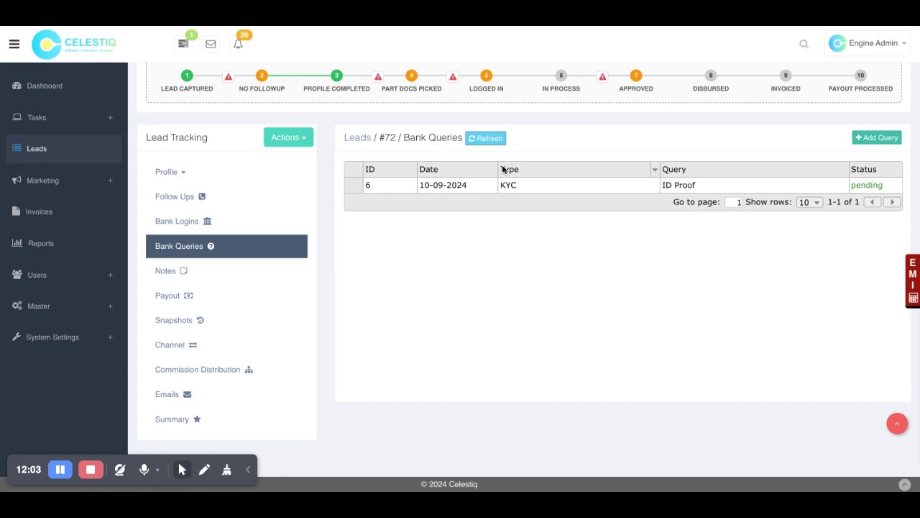
# Step: Open the KYC query's details, then view lead #72's Notes, Payout and Snapshots pages
pyautogui.click(531, 189)
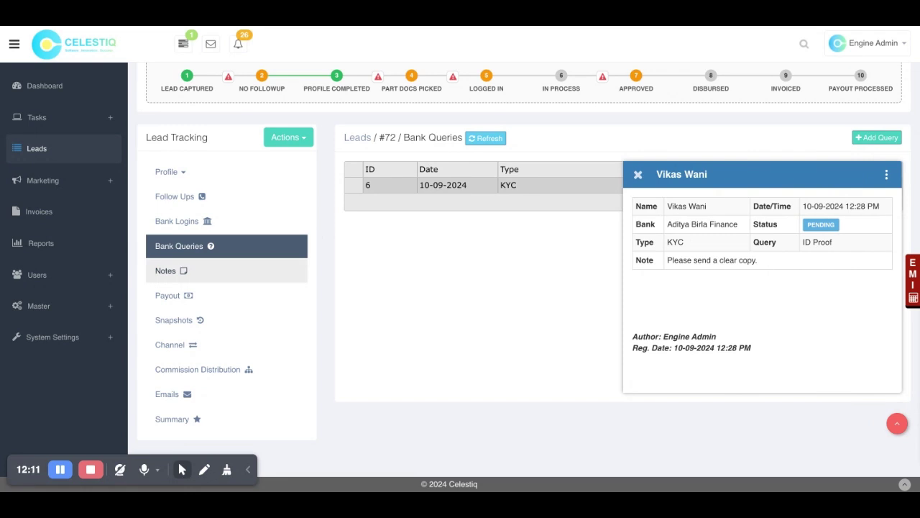
pyautogui.click(166, 271)
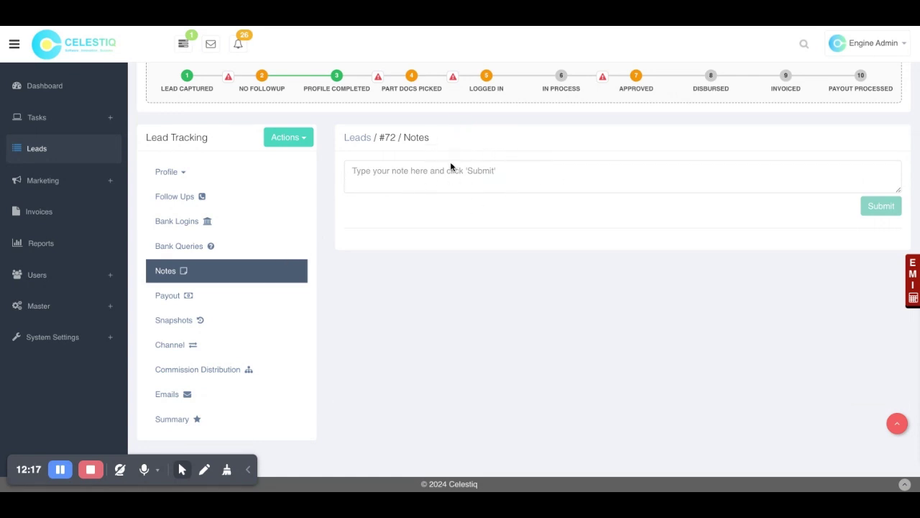
pyautogui.click(199, 298)
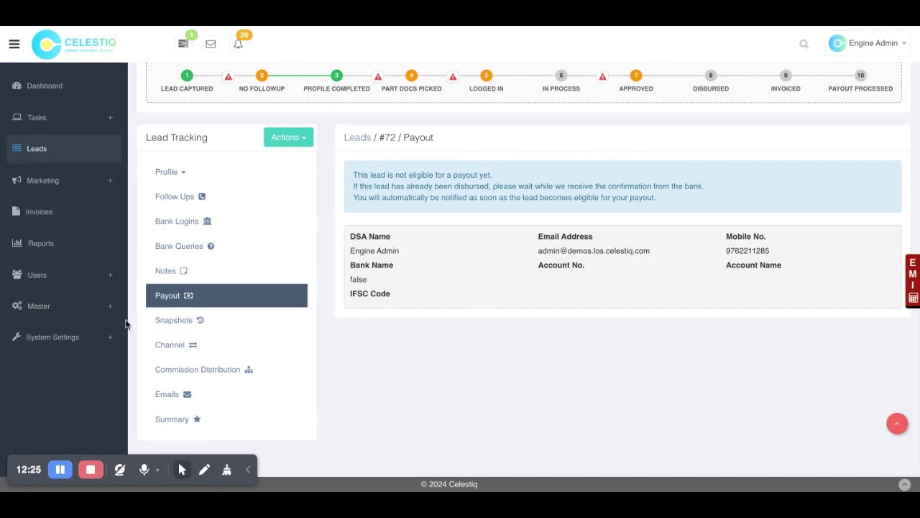
pyautogui.click(174, 325)
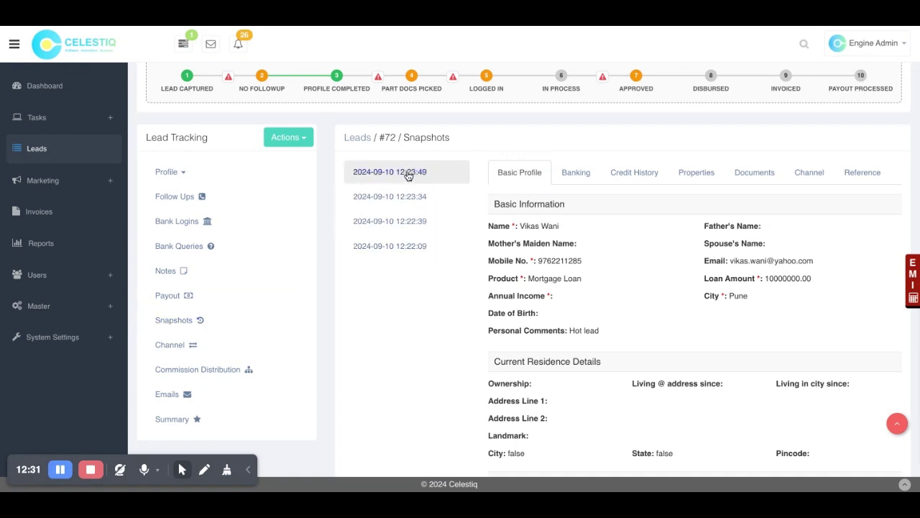
# Step: View the 12:22:09 and 12:23:49 snapshots, check Emails, then open lead #72's Summary
pyautogui.click(405, 245)
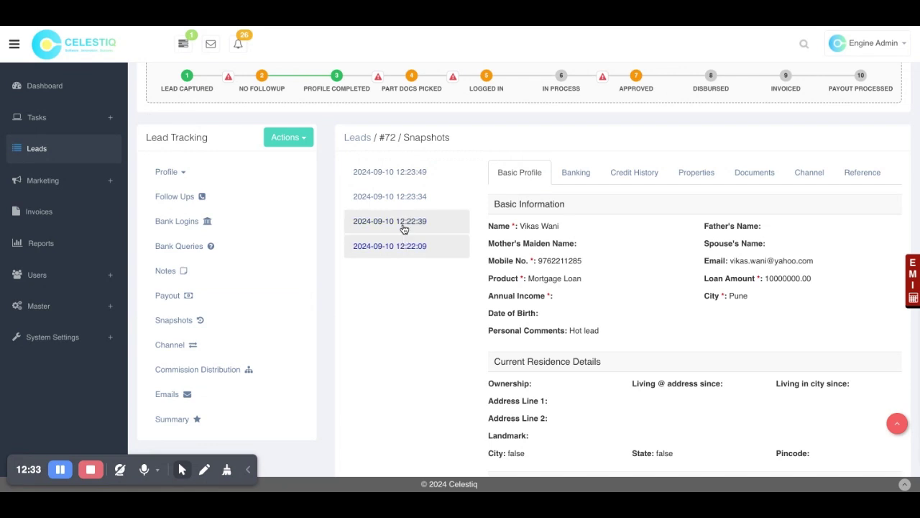
pyautogui.click(402, 177)
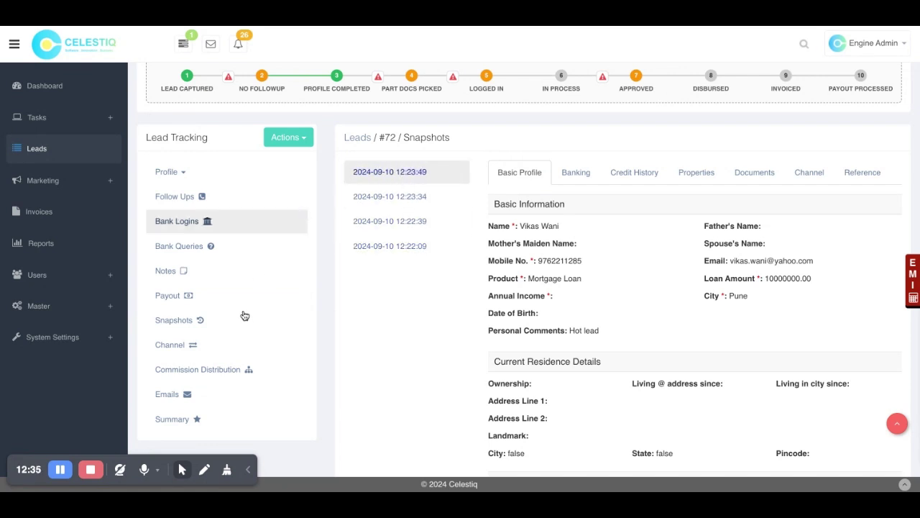
pyautogui.scroll(-1, 243, 315)
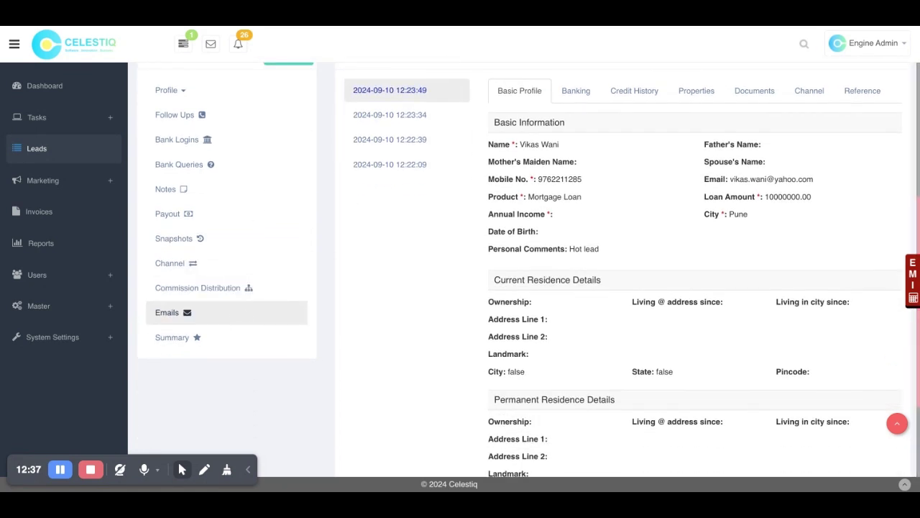
pyautogui.click(243, 313)
pyautogui.scroll(2, 247, 237)
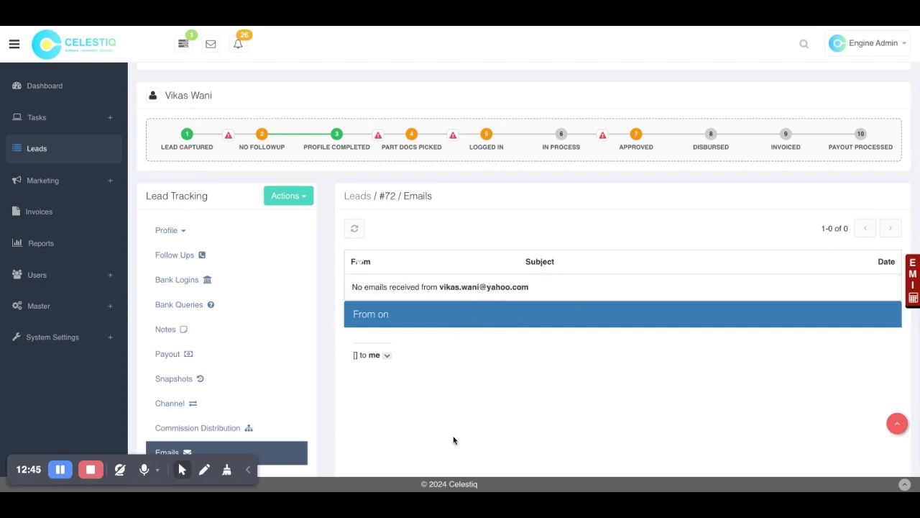
pyautogui.scroll(-2, 192, 440)
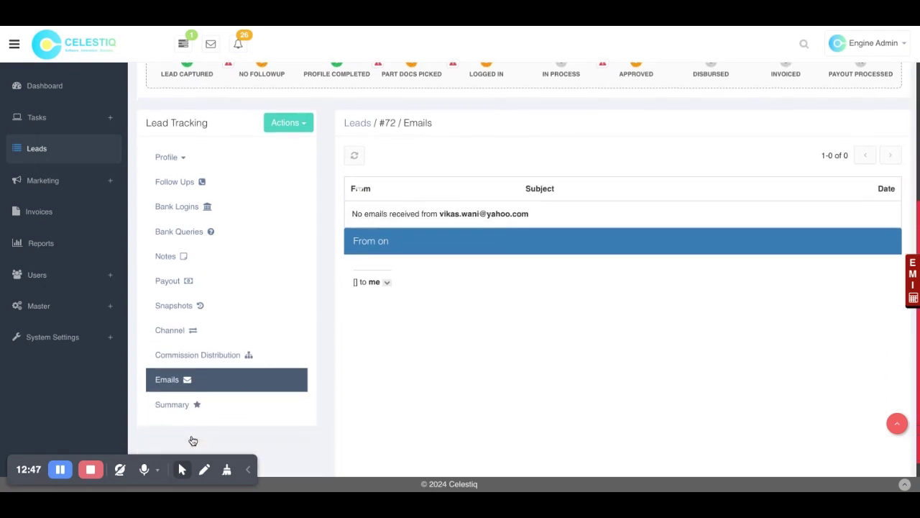
pyautogui.click(194, 415)
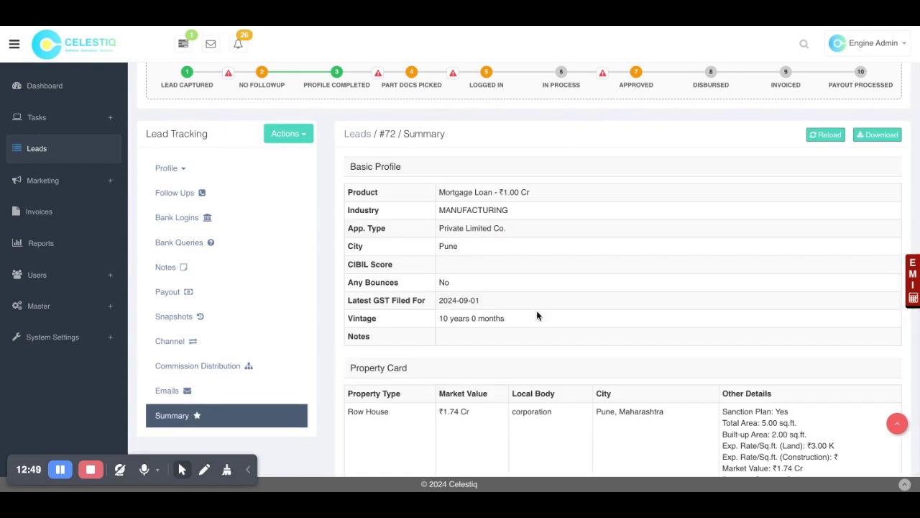
pyautogui.scroll(-3, 536, 315)
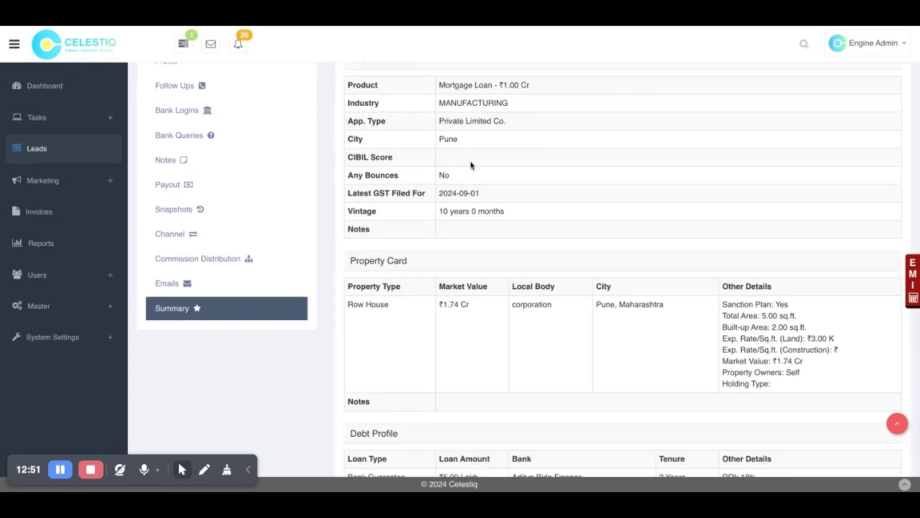
pyautogui.scroll(-5, 470, 161)
pyautogui.scroll(1, 470, 161)
pyautogui.scroll(8, 536, 287)
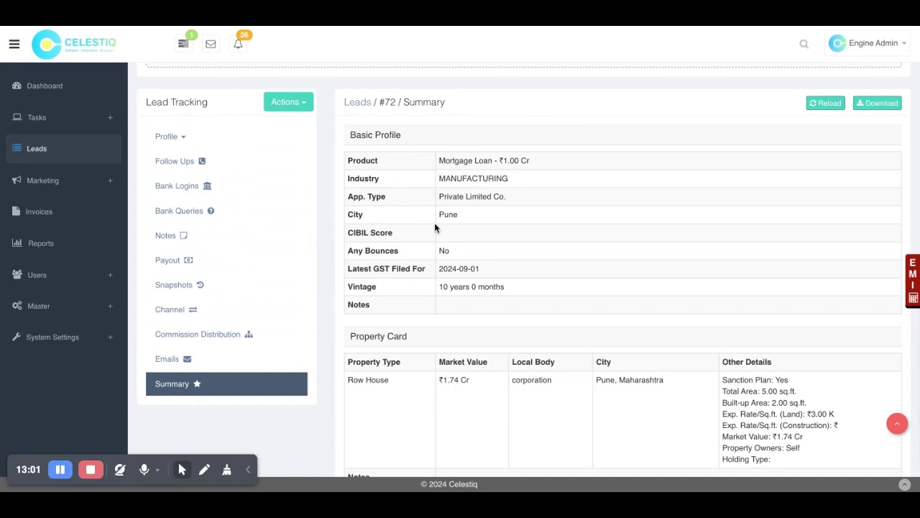
pyautogui.scroll(-5, 458, 331)
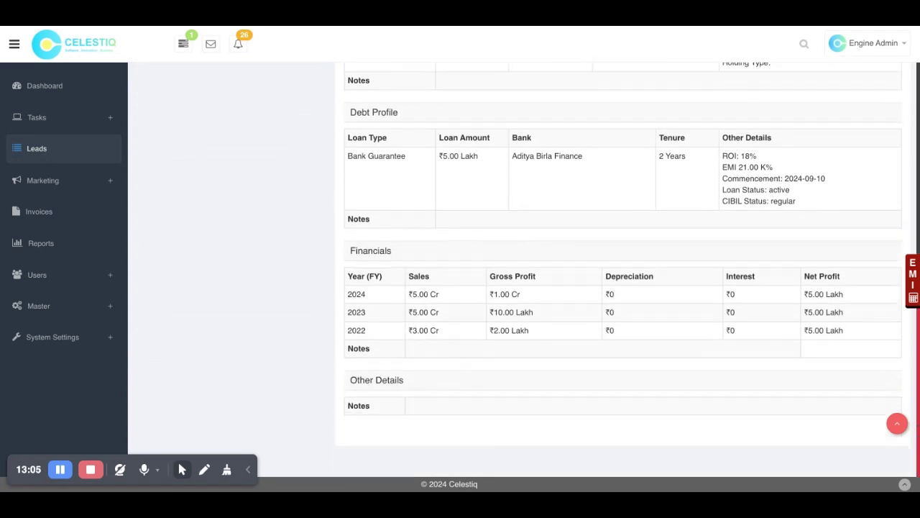
pyautogui.scroll(15, 719, 426)
pyautogui.scroll(-5, 719, 425)
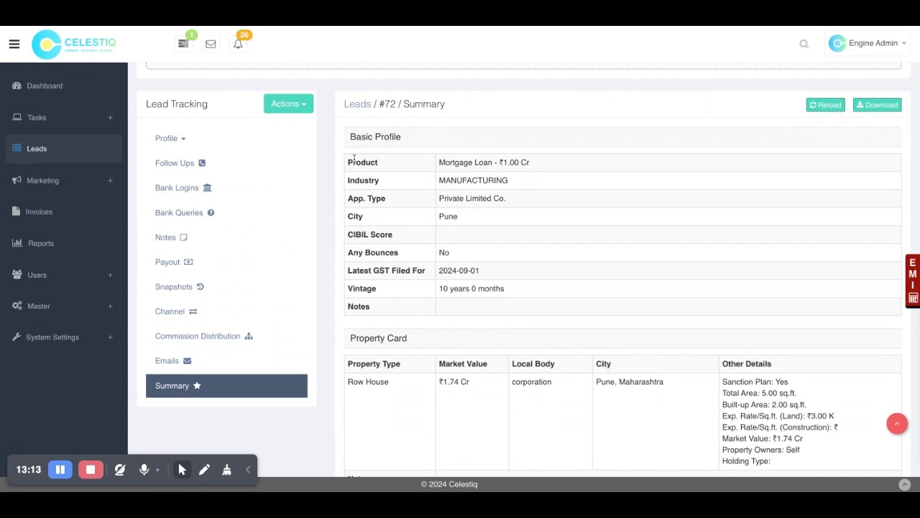
pyautogui.scroll(1, 353, 161)
pyautogui.scroll(1, 352, 163)
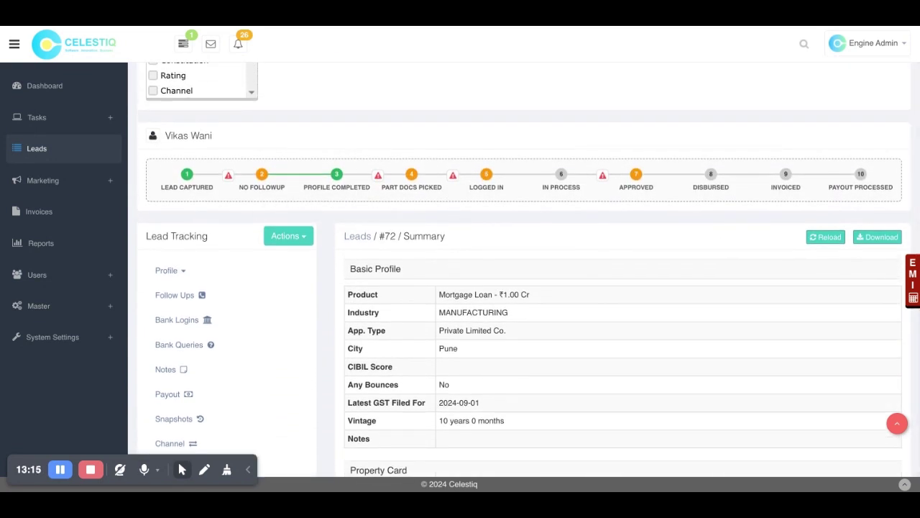